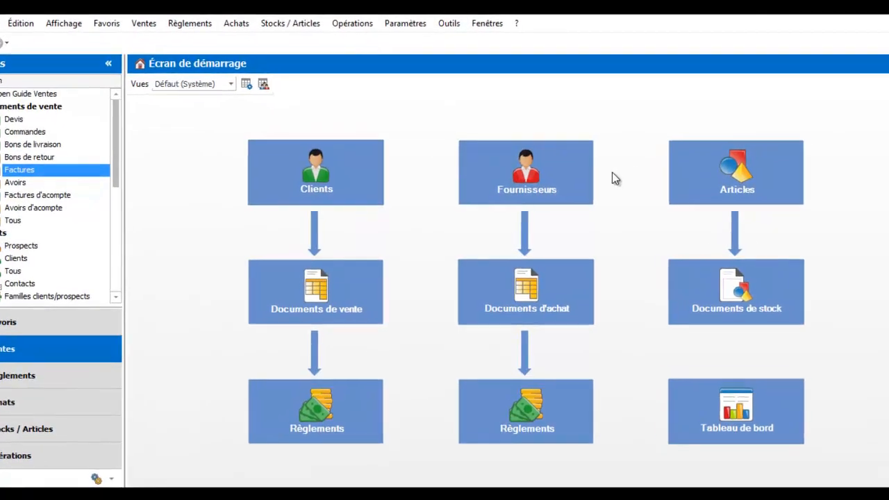
Open the list of articles, view the sales invoices list, and return to the list of articles
click(710, 178)
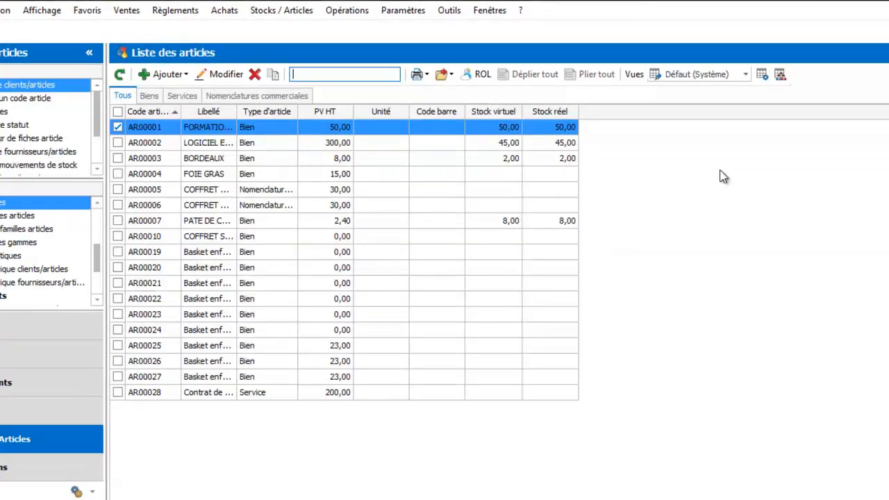
click(118, 132)
click(3, 356)
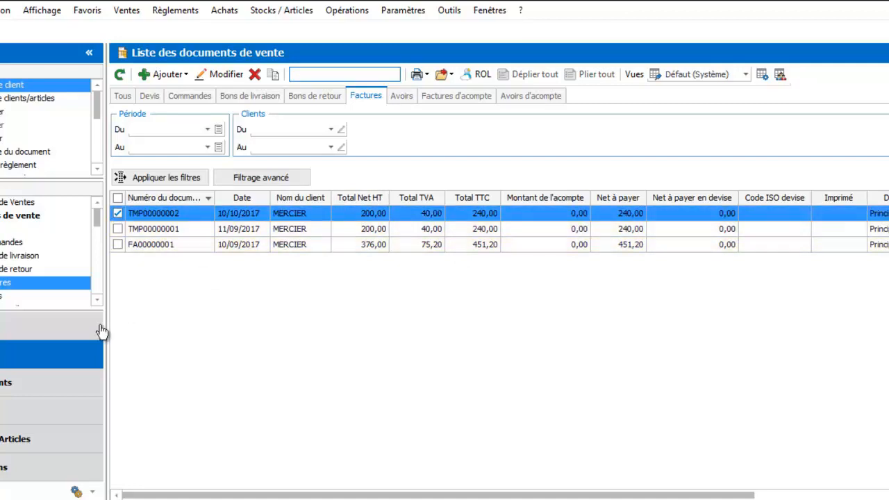
click(24, 439)
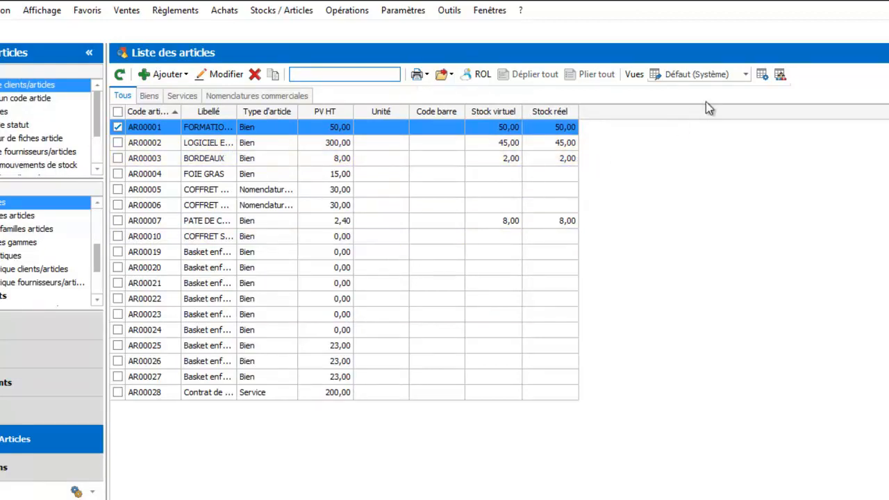
Open the view editor for the article list and duplicate the system view Défaut
click(746, 74)
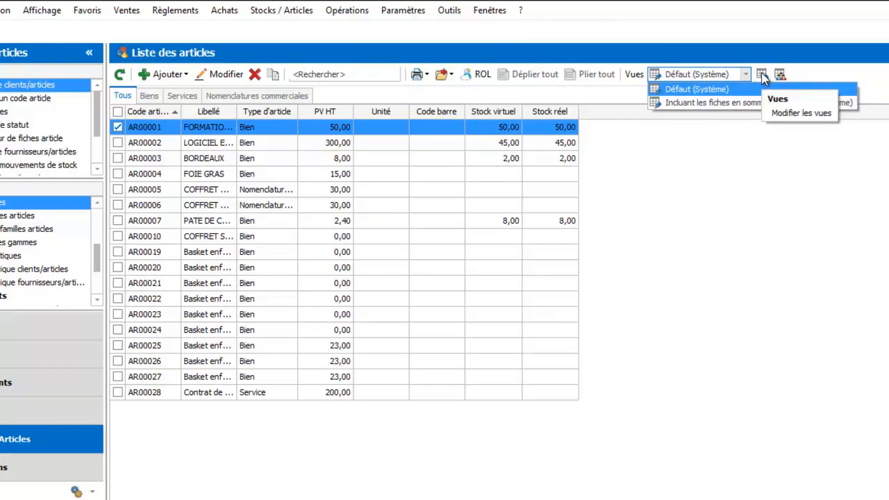
click(780, 73)
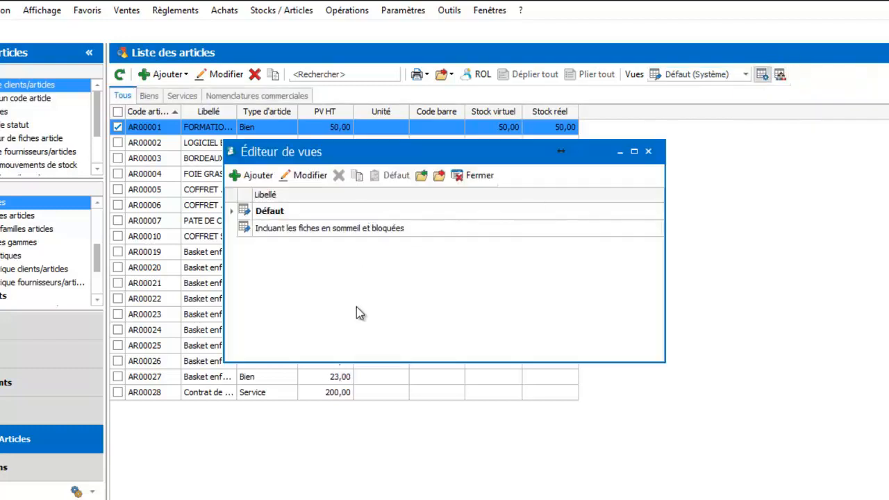
click(276, 217)
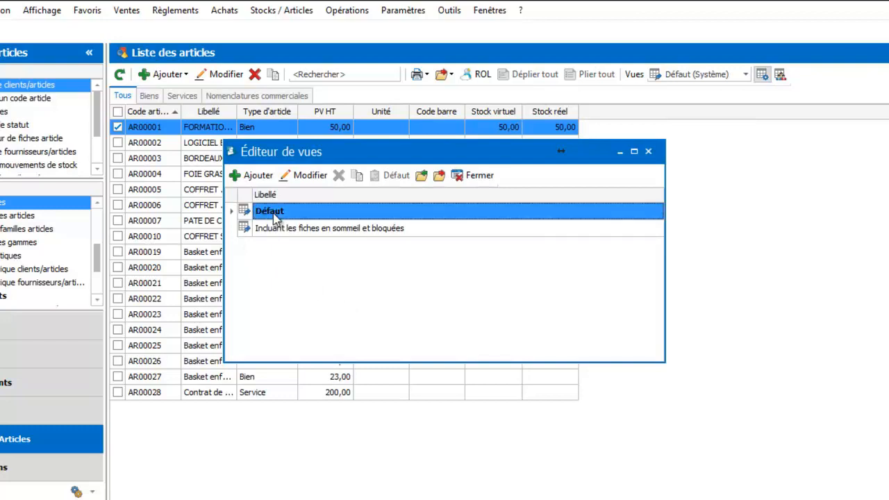
click(357, 176)
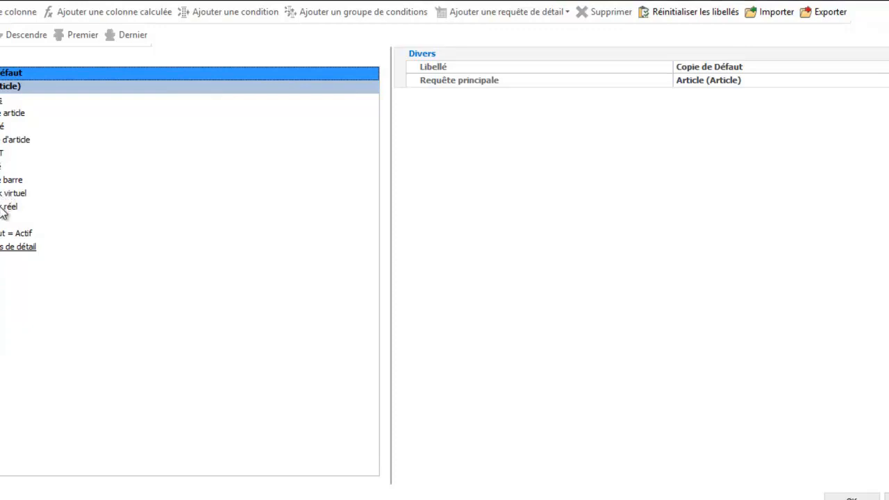
Add the Prix d'achat column after Stock réel in the copied view
click(3, 208)
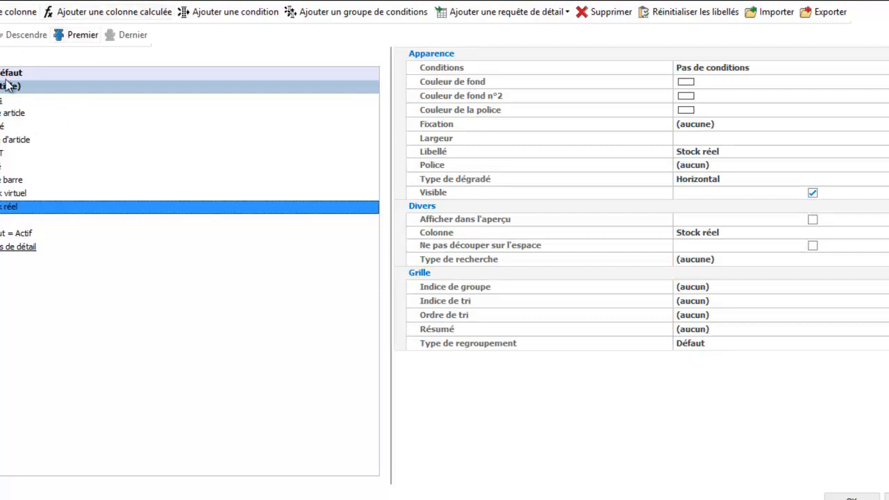
click(16, 12)
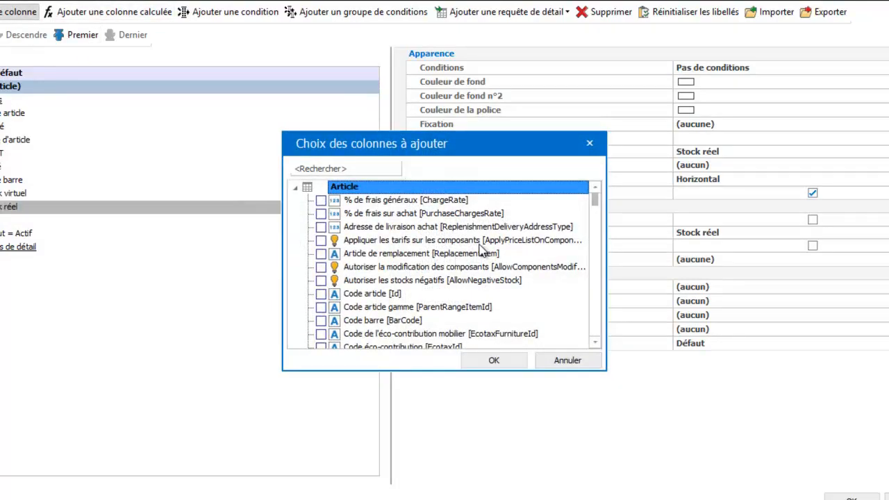
drag(595, 202, 596, 212)
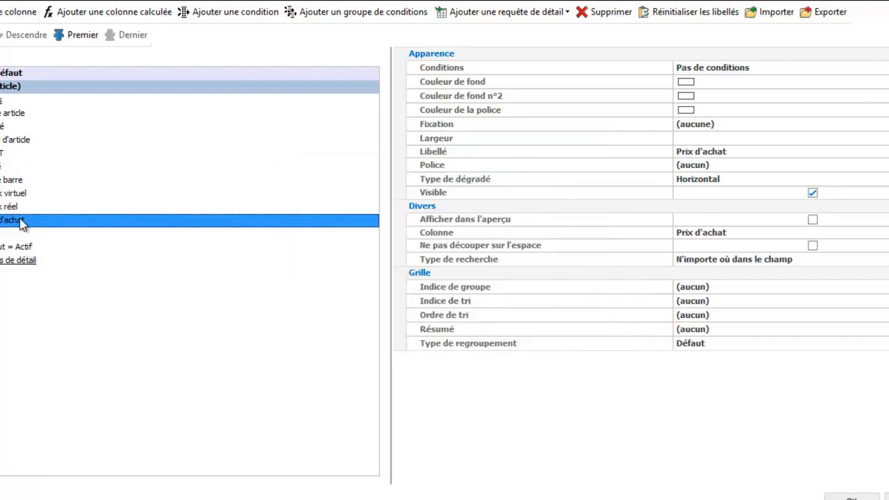
Move the Prix d'achat column up to directly below PV HT and save the copied view
click(0, 35)
click(0, 35)
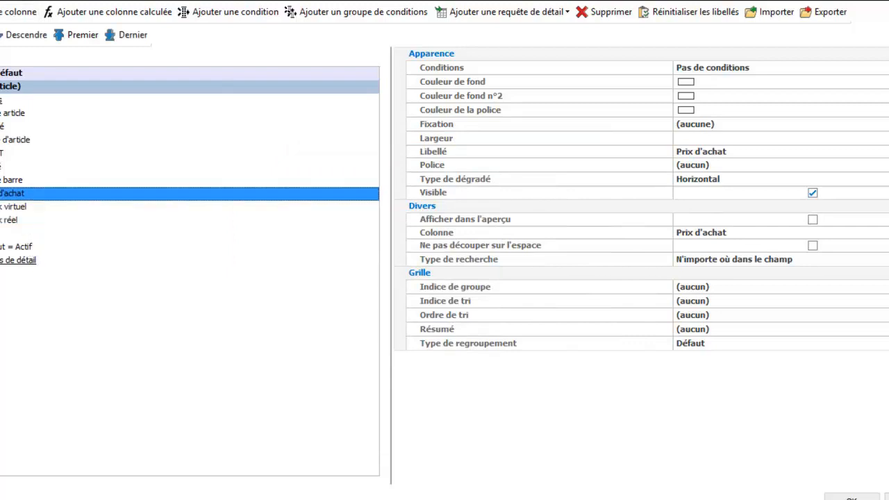
click(0, 35)
click(0, 35)
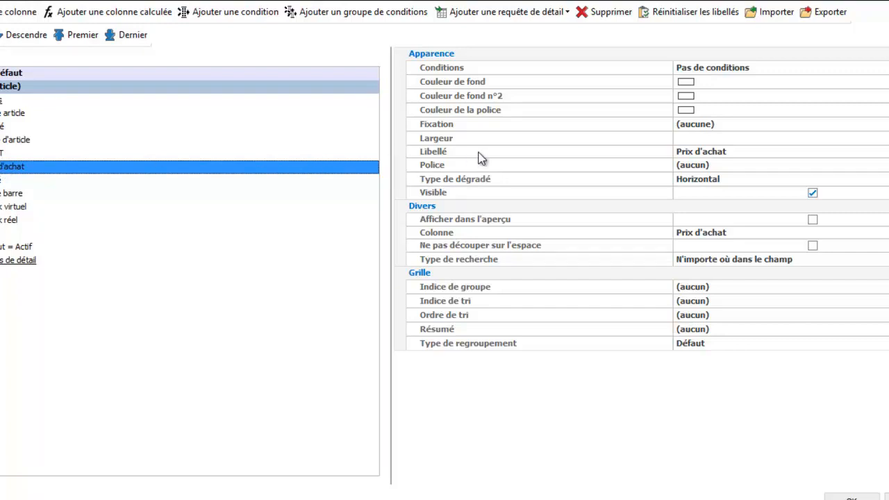
click(849, 498)
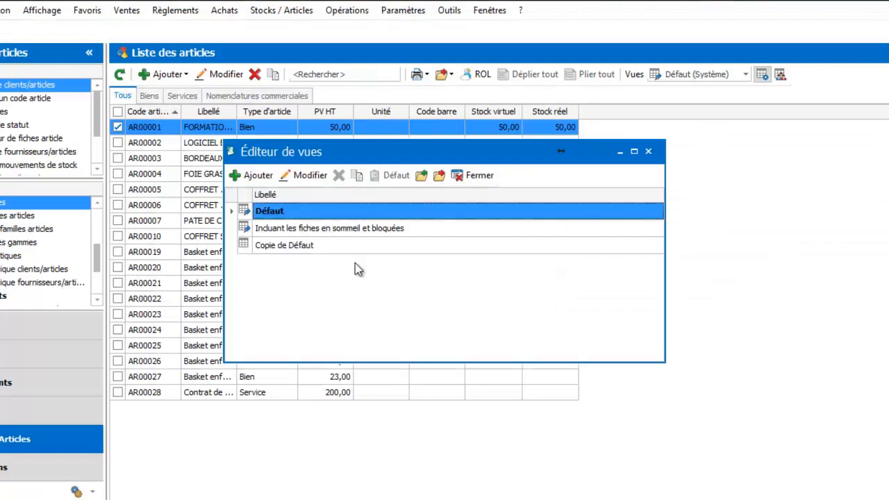
Rename the view Copie de Défaut as Test and save it
click(305, 245)
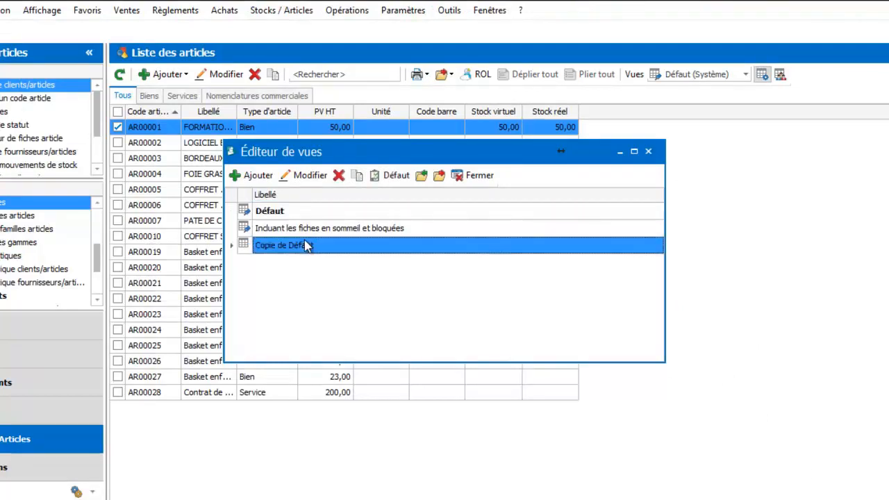
click(309, 175)
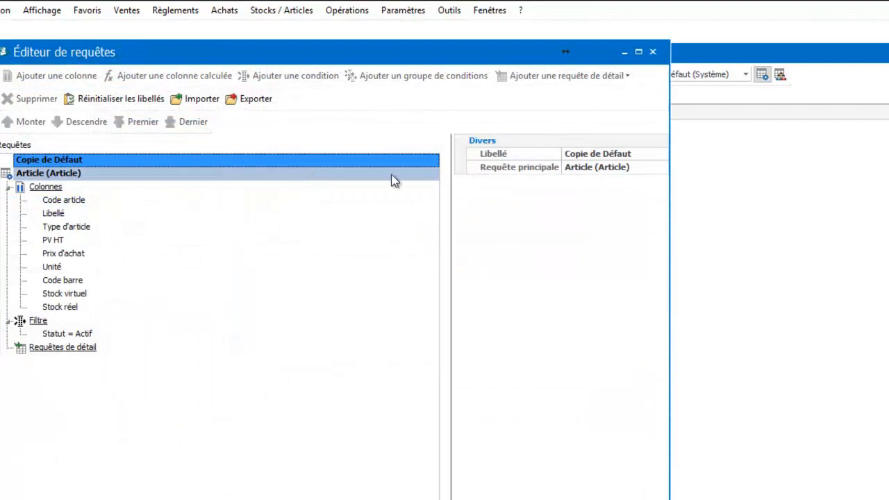
click(653, 51)
click(309, 175)
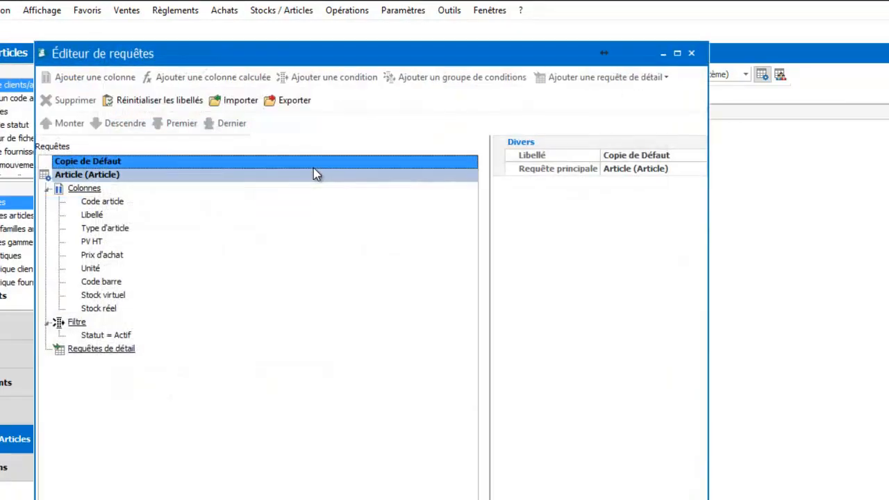
click(656, 155)
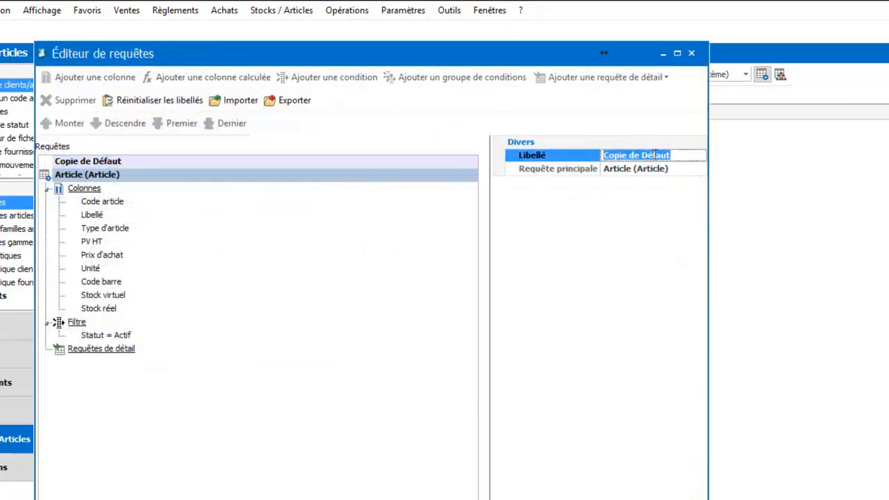
text(Te)
click(605, 489)
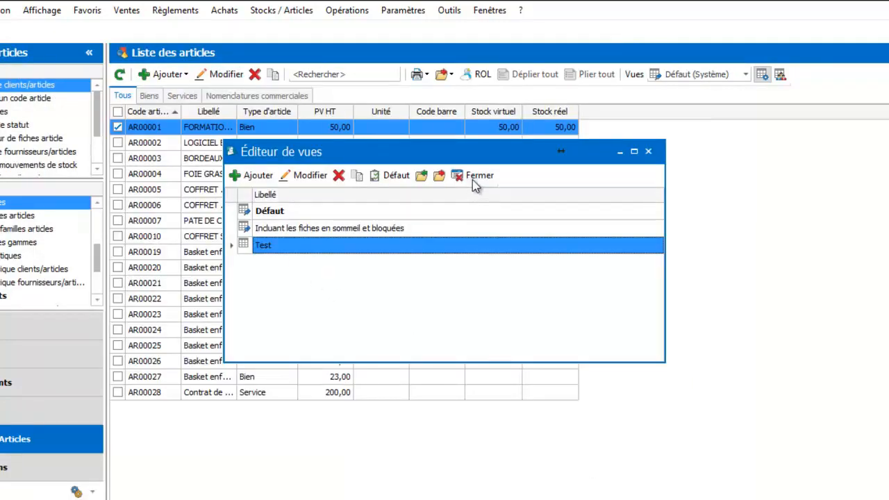
Make Test the default view of the article list and close the view editor
click(387, 177)
click(473, 174)
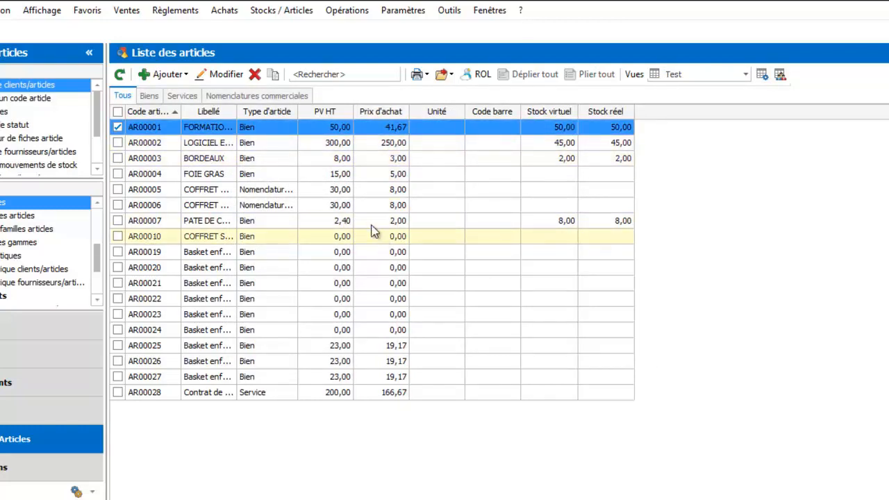
click(118, 127)
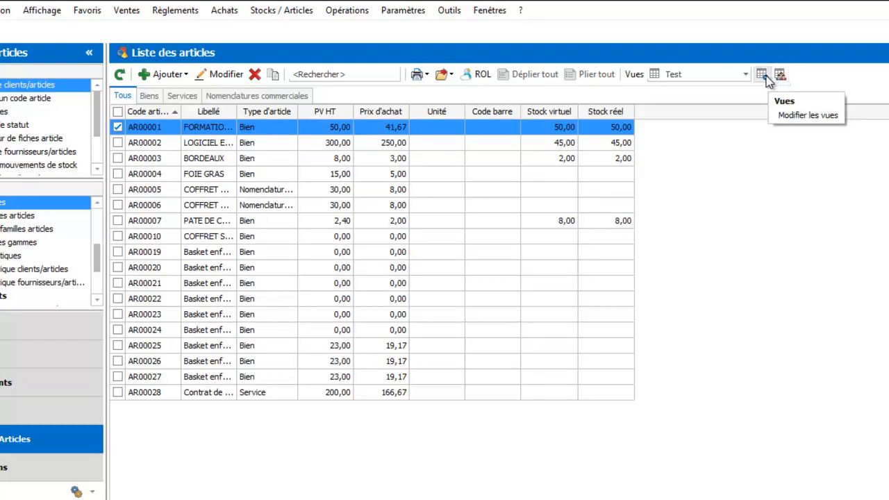
Examine the status filter condition of the Test view, then close the editors without saving changes
click(768, 77)
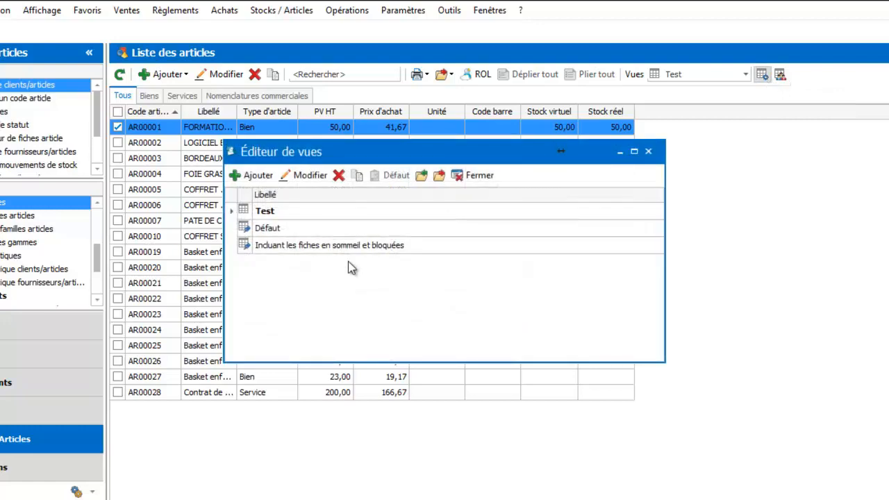
click(311, 217)
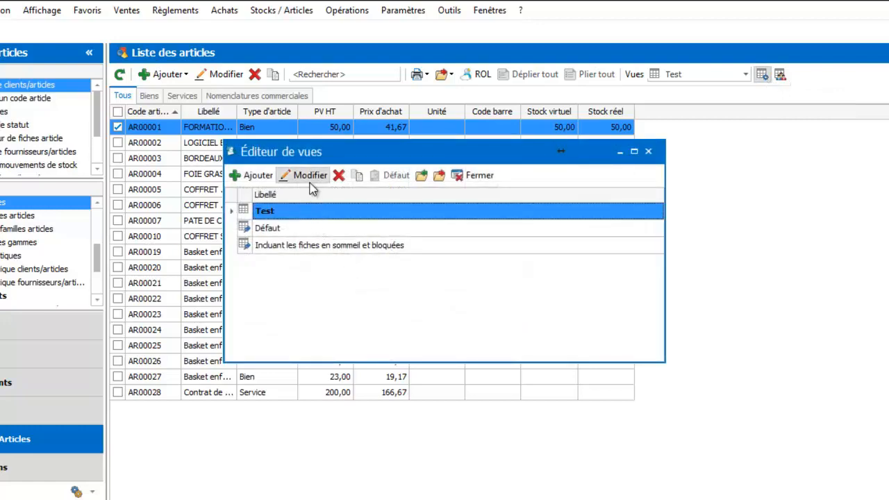
click(312, 179)
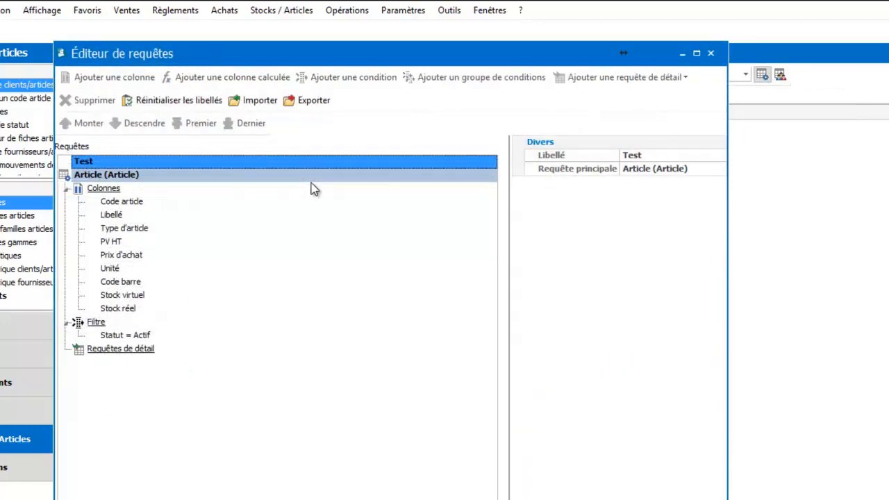
click(128, 337)
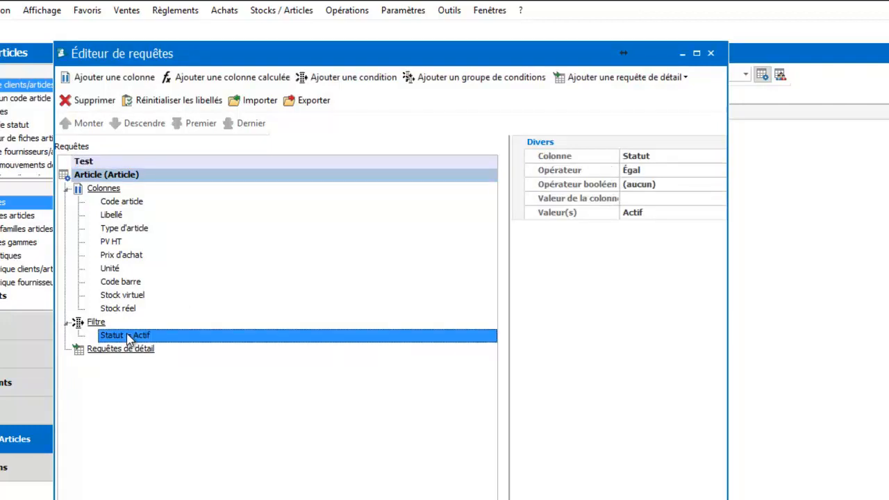
click(711, 53)
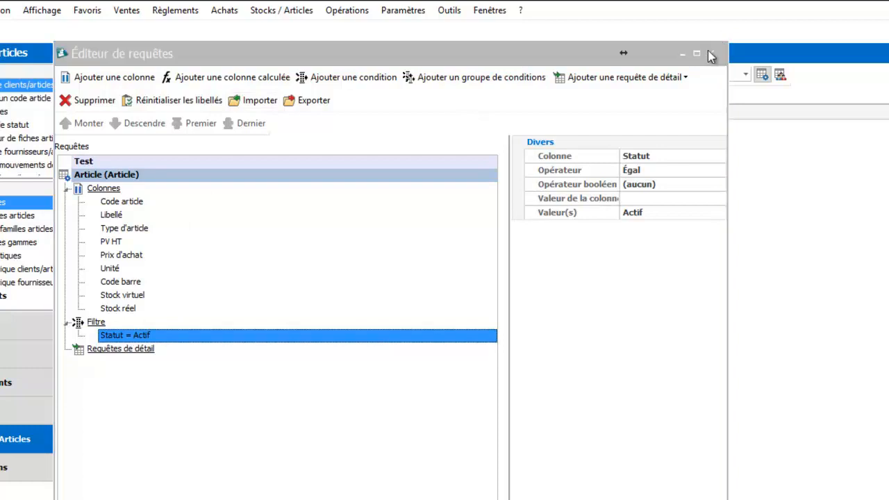
click(491, 285)
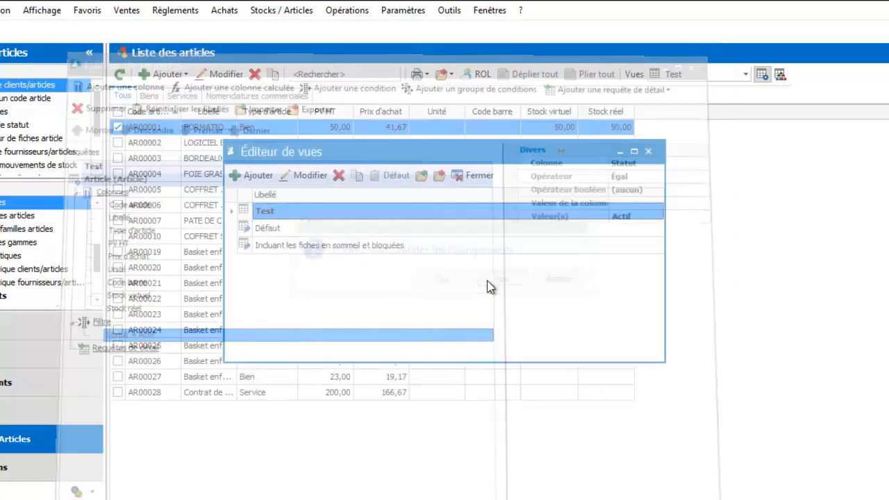
click(648, 152)
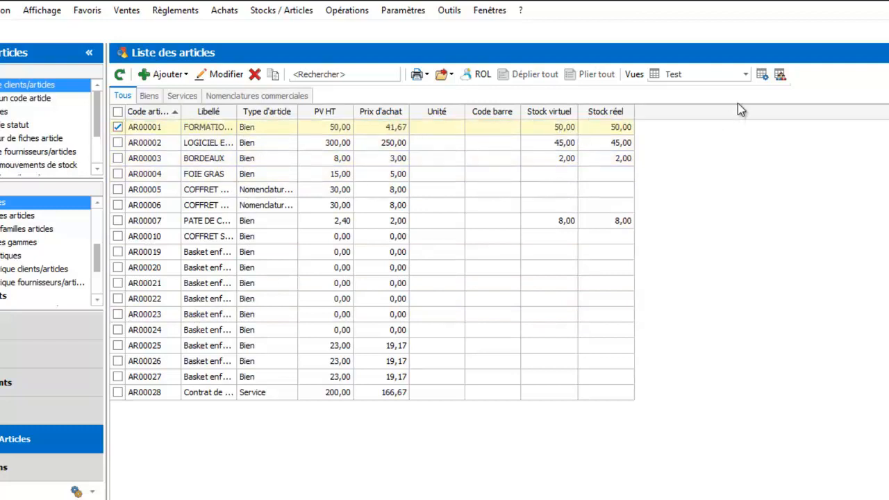
Duplicate the Test view and set the copy's label to "Stock > 0"
click(762, 75)
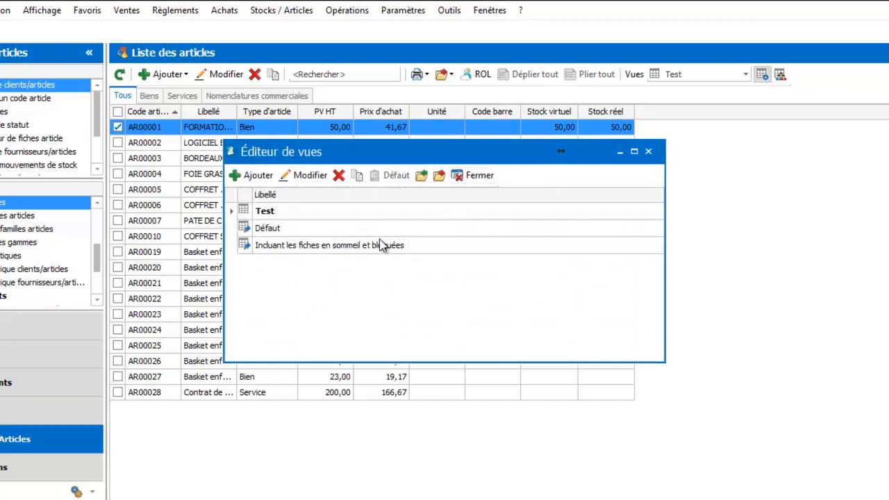
click(294, 212)
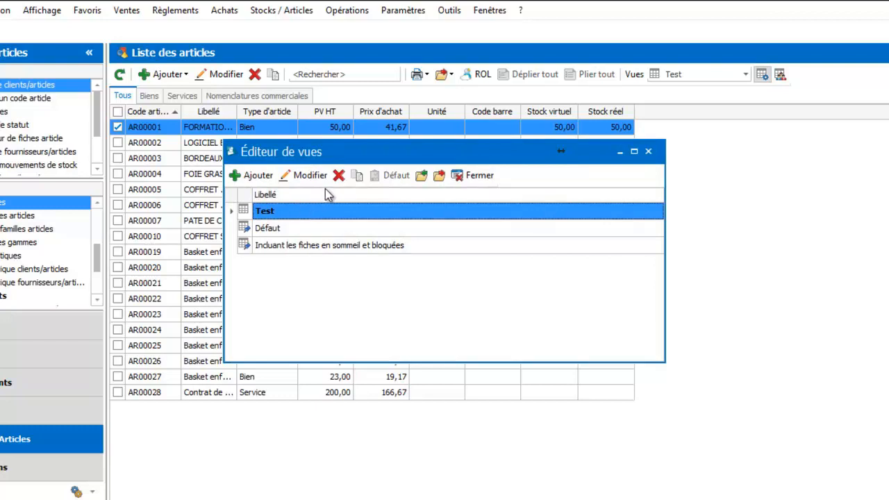
click(356, 176)
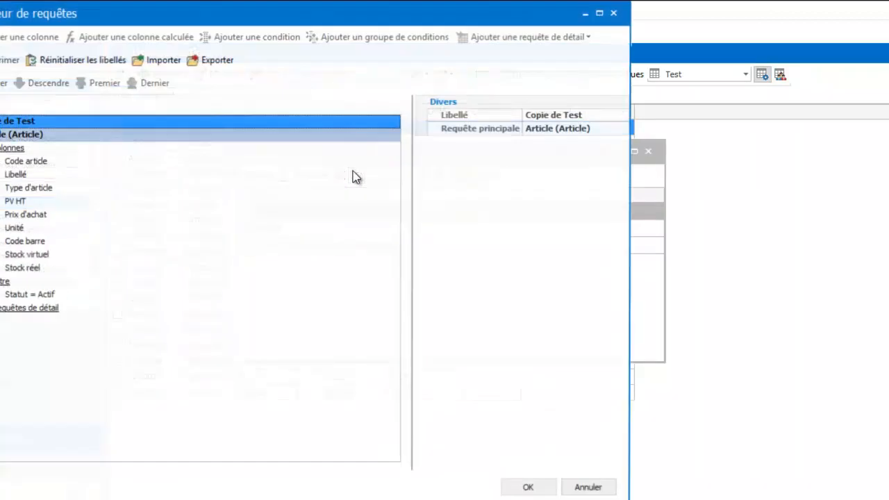
click(542, 114)
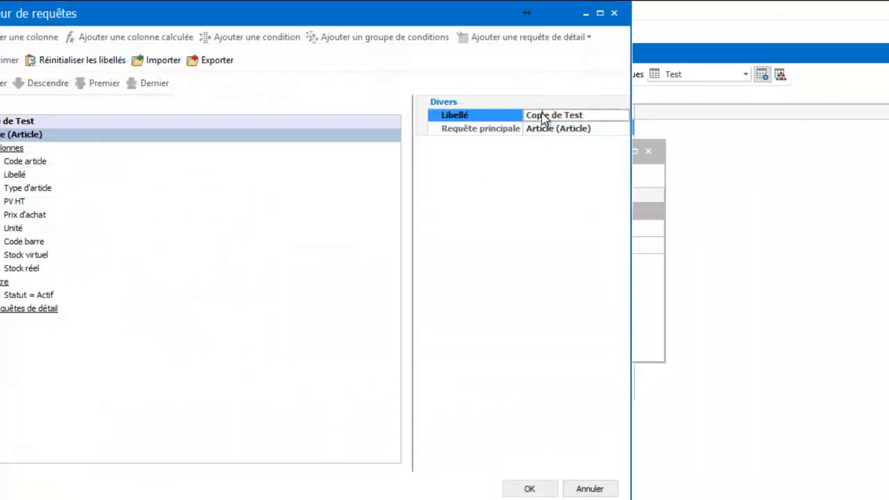
text(S)
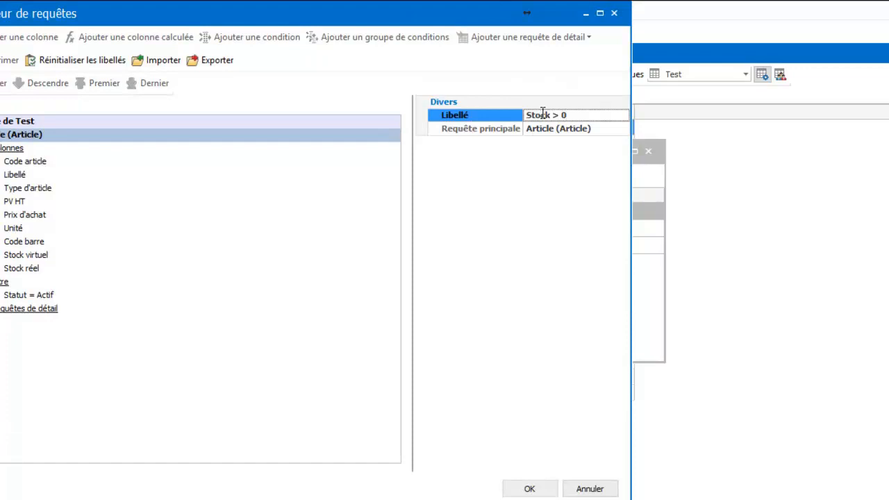
Add a filter condition on the Stock réel column after the Statut condition in the Stock > 0 view
click(35, 298)
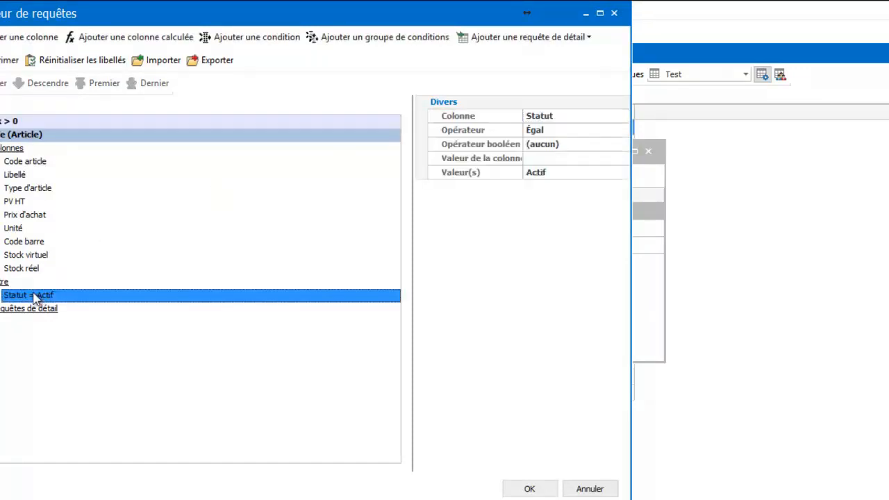
click(600, 13)
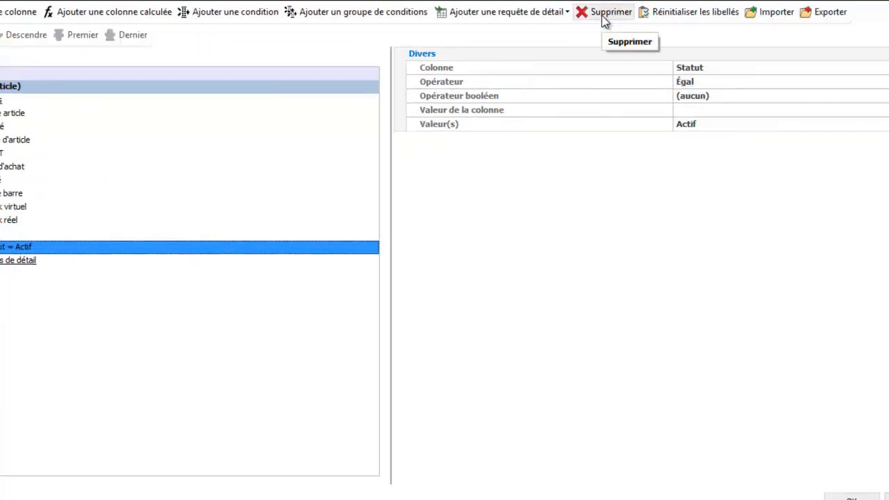
click(238, 13)
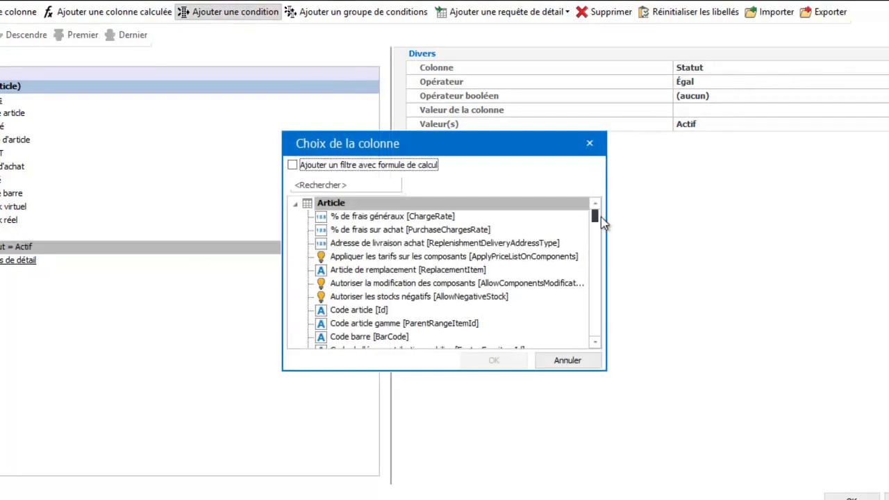
drag(596, 217, 596, 285)
click(393, 324)
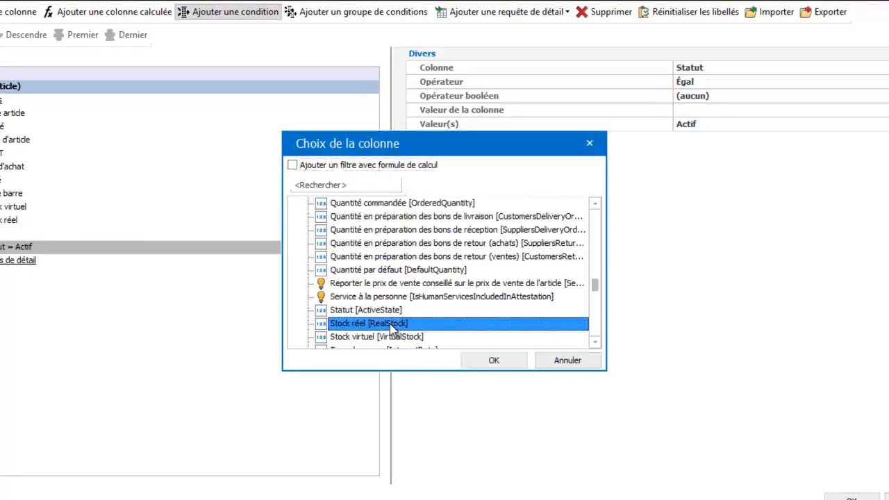
click(493, 361)
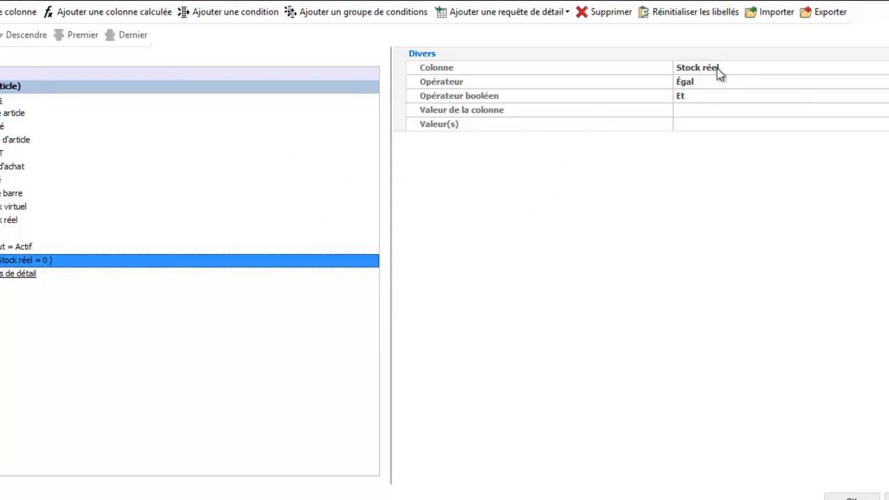
Set the Stock réel condition's operator to Supérieur and save the view
click(714, 85)
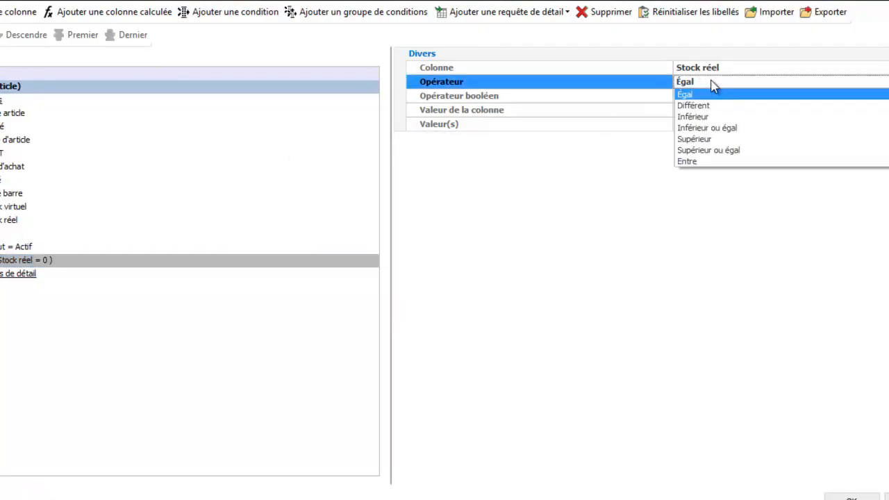
click(699, 140)
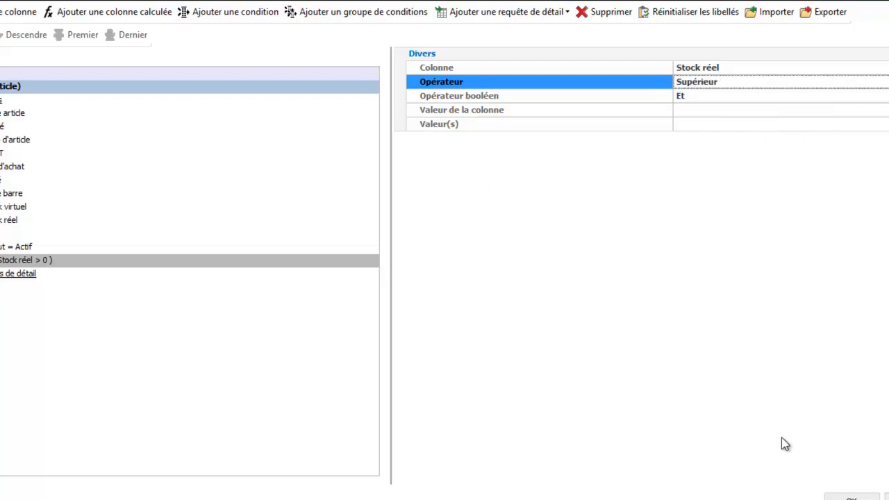
click(852, 497)
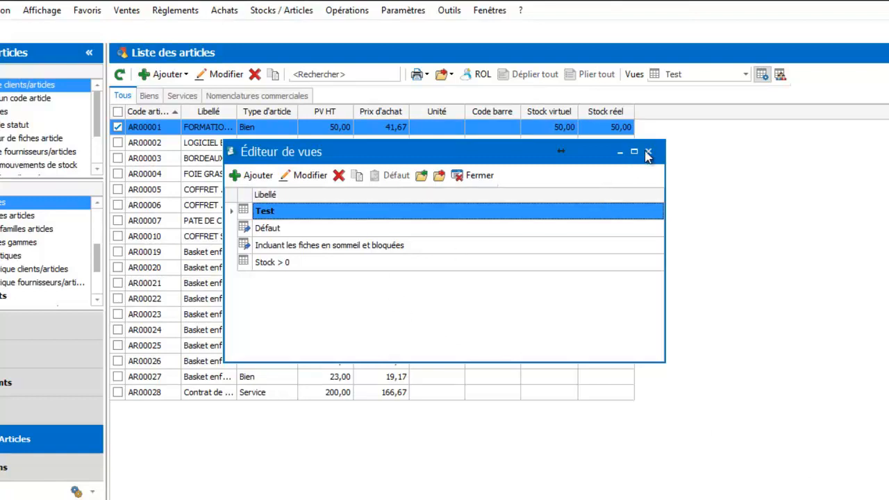
Close the view editor and switch the article list to the Stock > 0 view
click(491, 177)
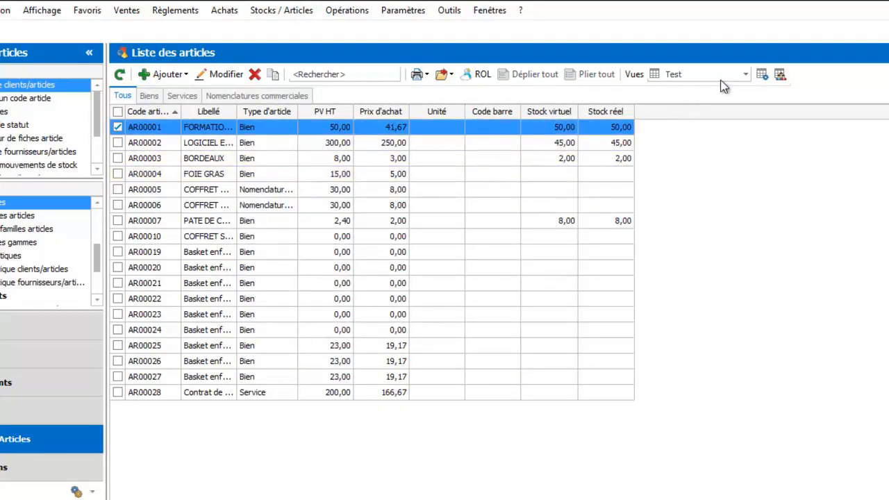
click(746, 74)
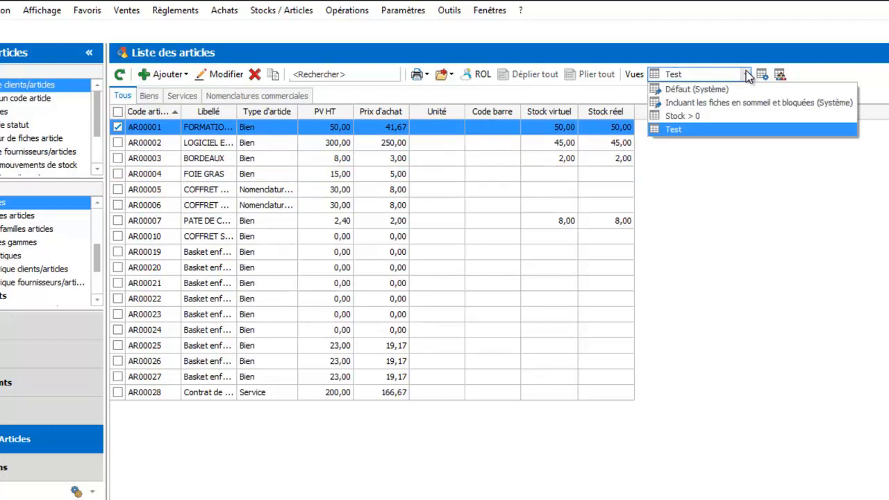
click(684, 116)
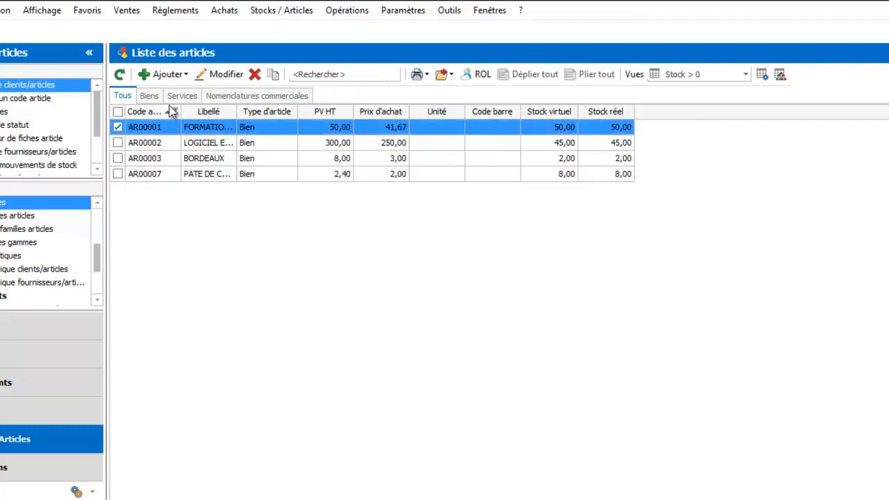
Select all articles in the filtered list, preview the Liste articles printout, then close the print window
click(117, 113)
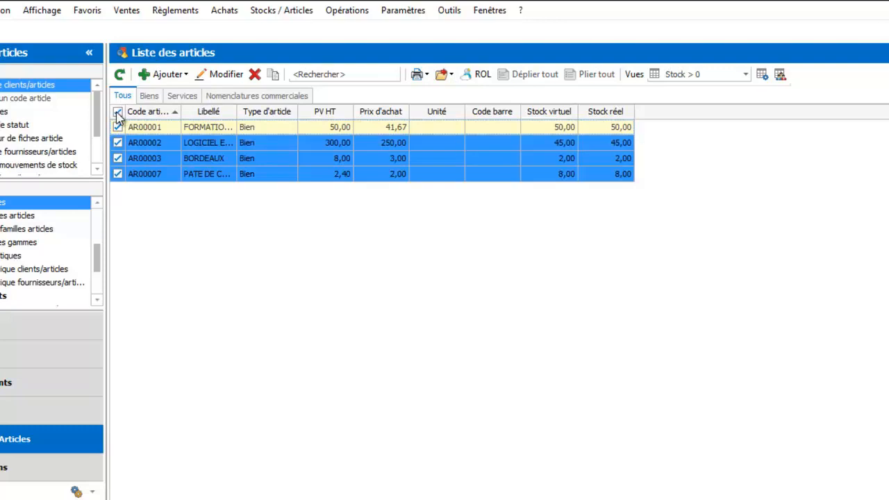
click(427, 75)
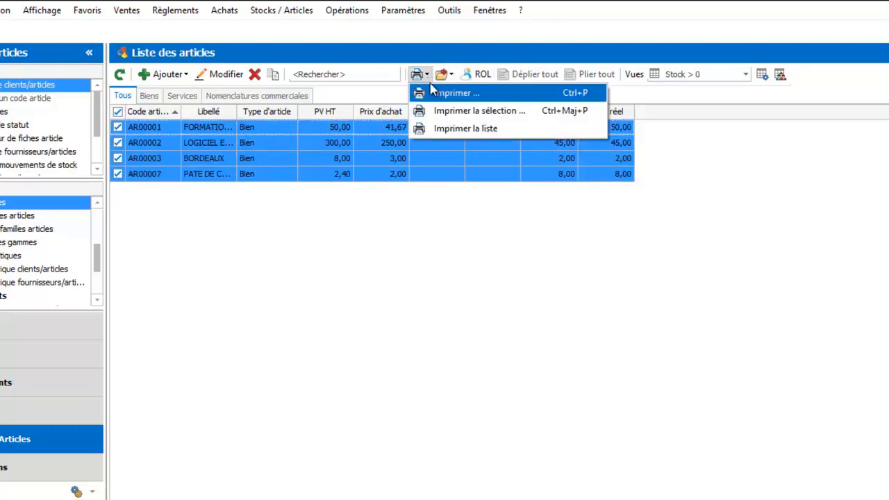
click(440, 130)
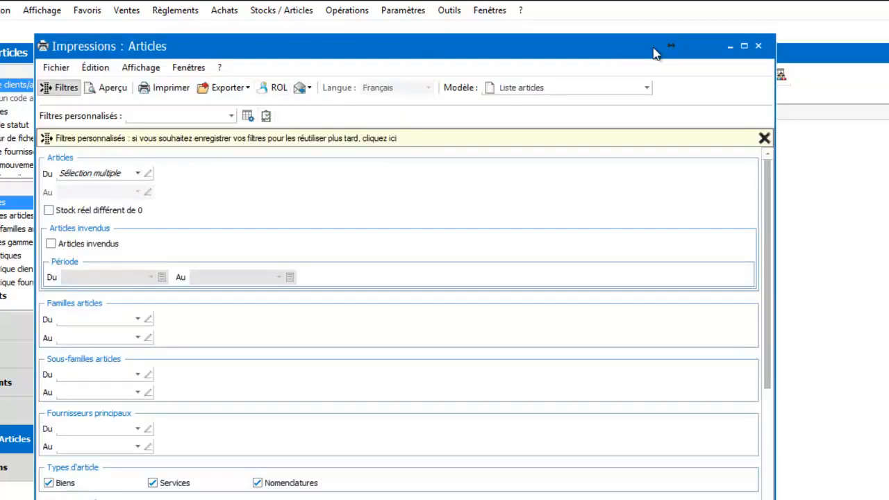
click(744, 47)
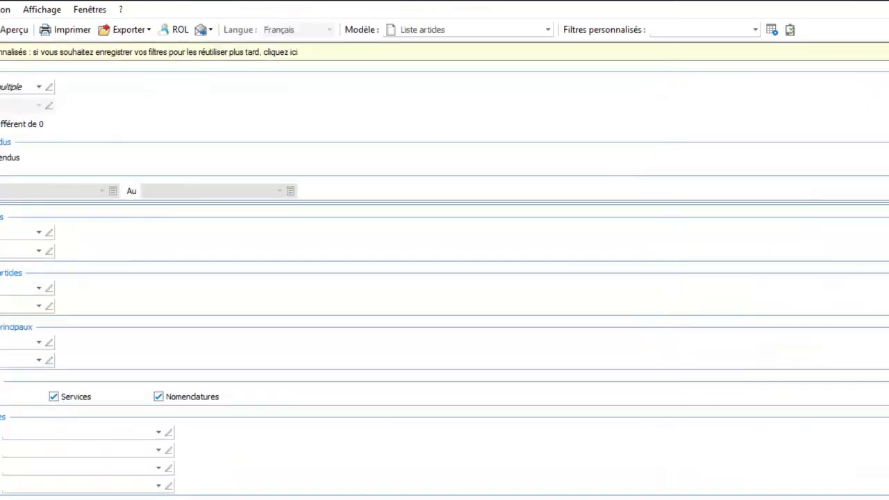
click(14, 29)
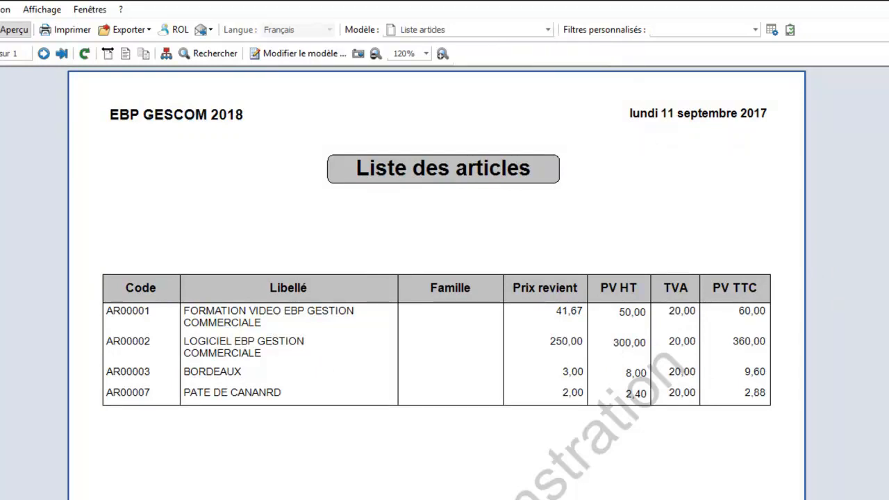
click(888, 7)
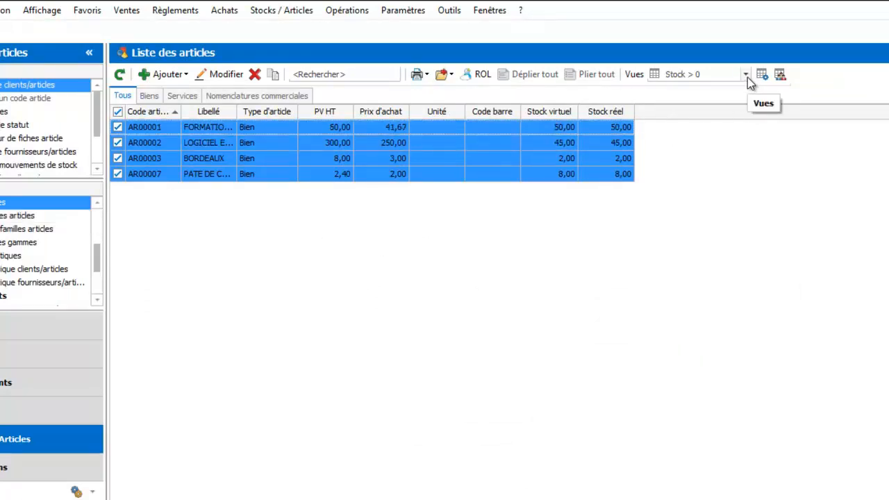
Go to the sales invoices list and check which views are available, keeping the default one
click(44, 359)
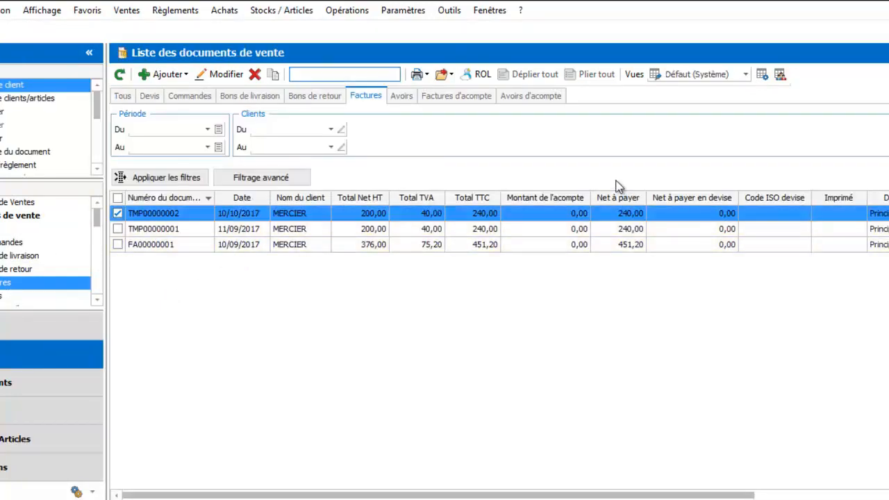
click(745, 75)
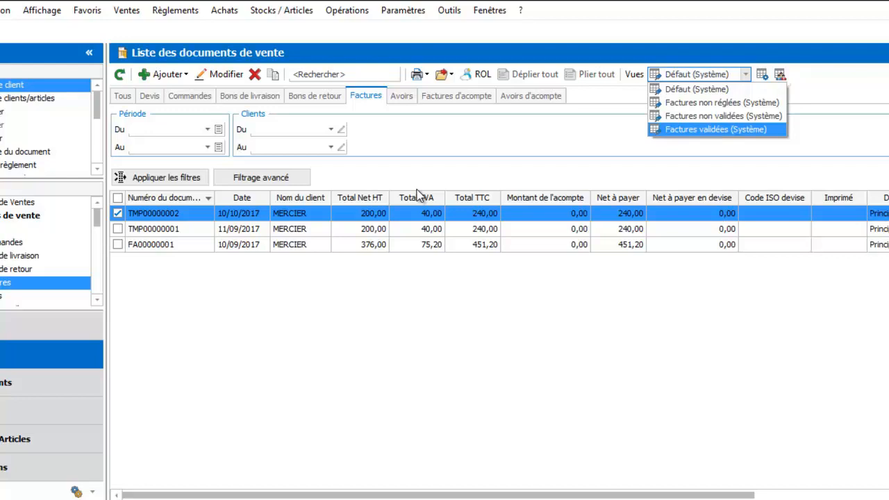
click(396, 218)
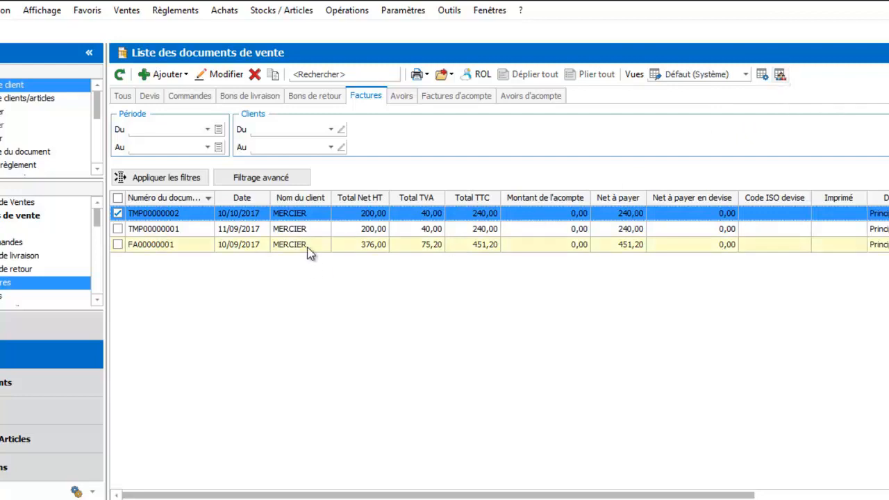
Duplicate the Défaut view of the invoices list and set the copy's label to "Avec intervention"
click(762, 74)
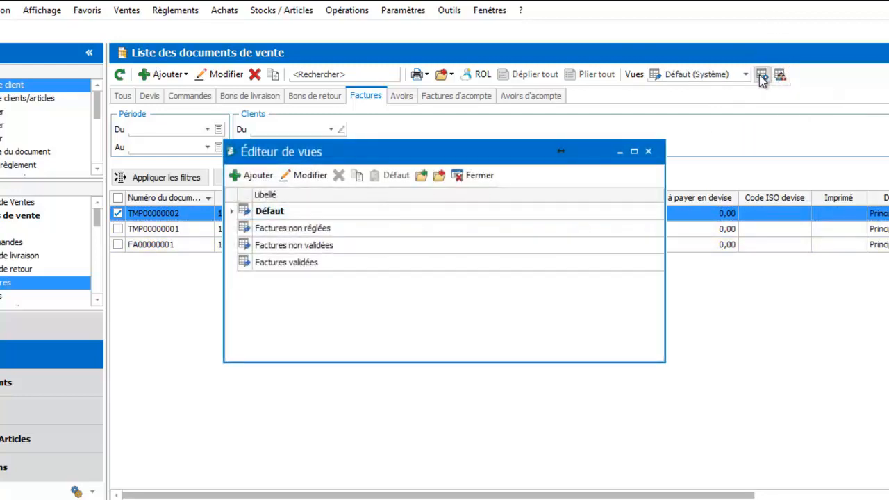
click(431, 211)
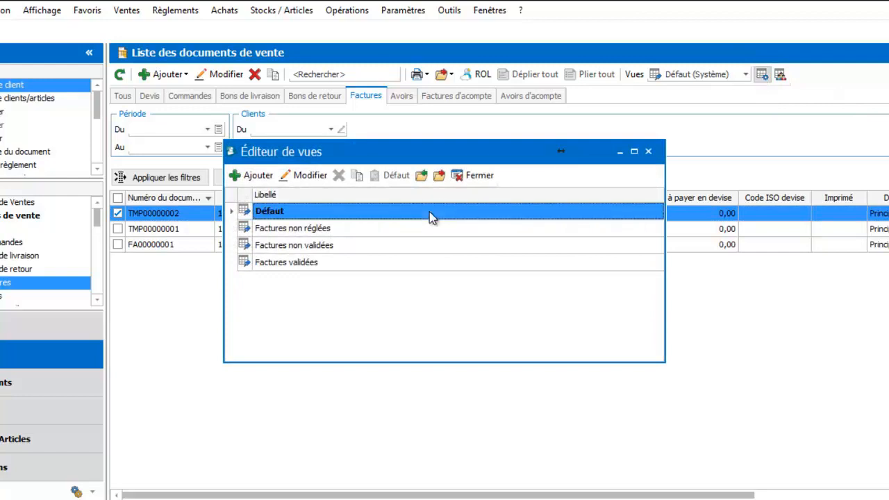
click(358, 176)
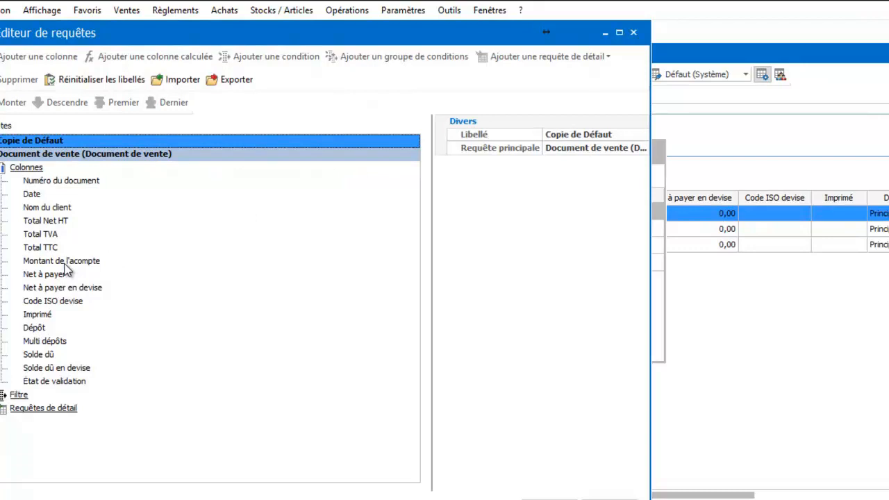
click(586, 136)
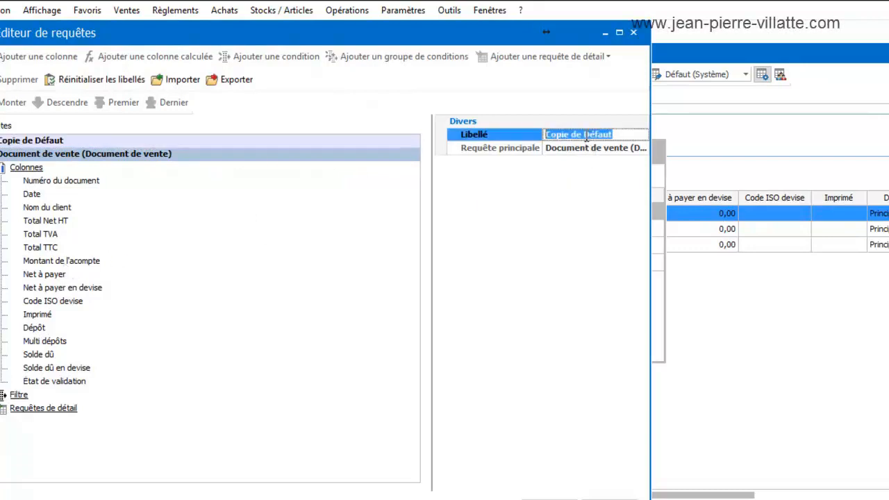
double_click(586, 136)
drag(626, 133, 484, 130)
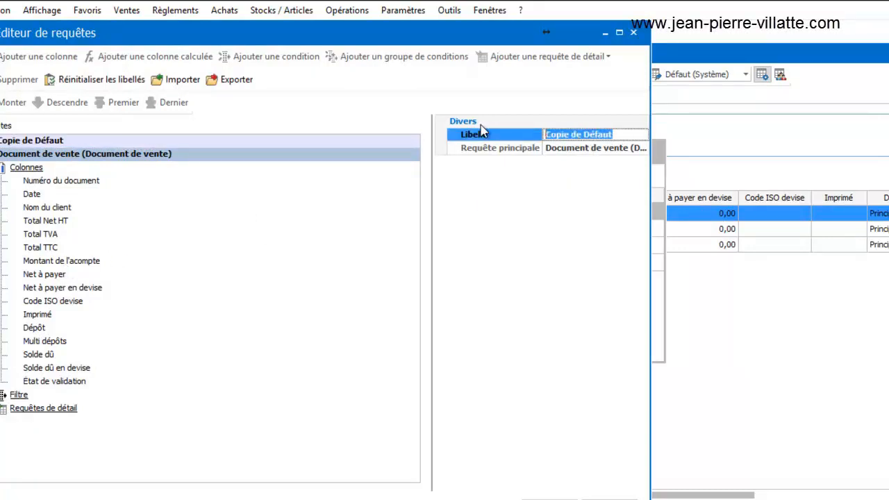
text(Avec i)
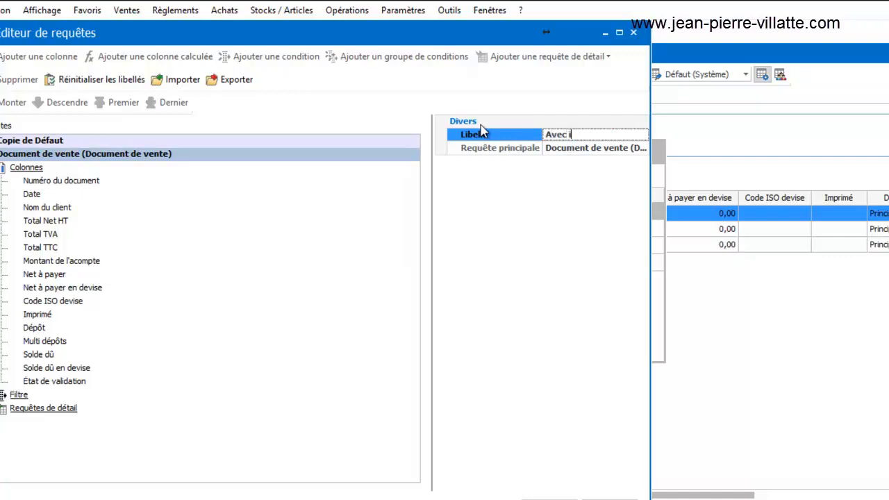
text(ntervention)
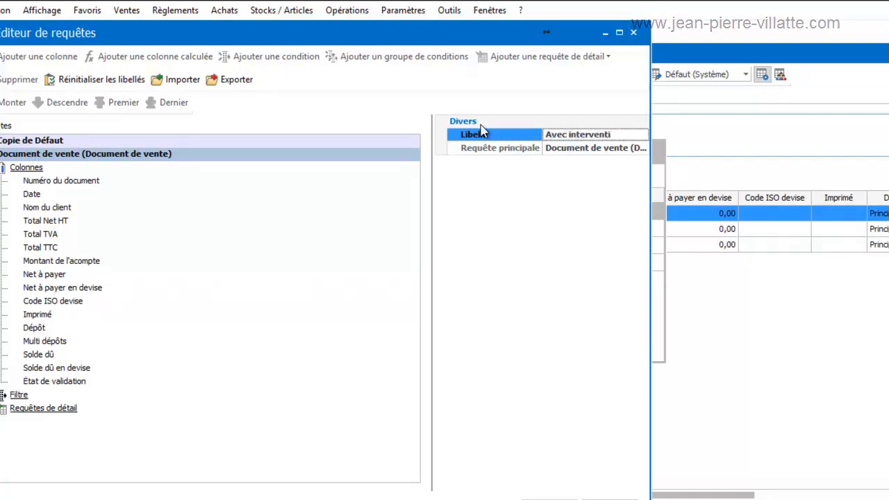
Add the N° intervention column to the Avec intervention view after État de validation
click(45, 382)
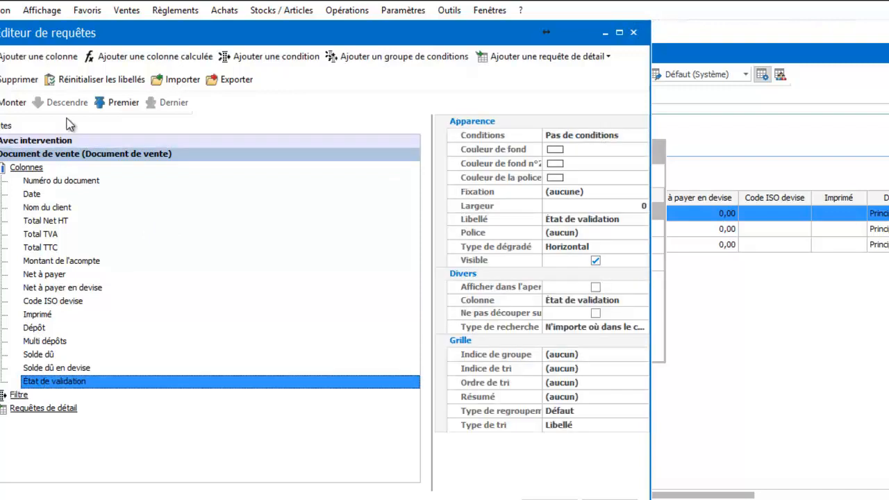
click(44, 61)
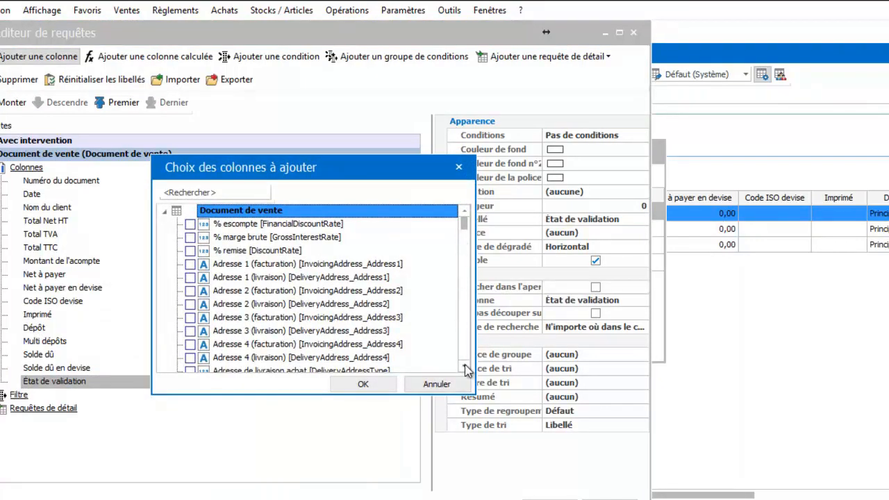
scroll(464, 370, down, 5)
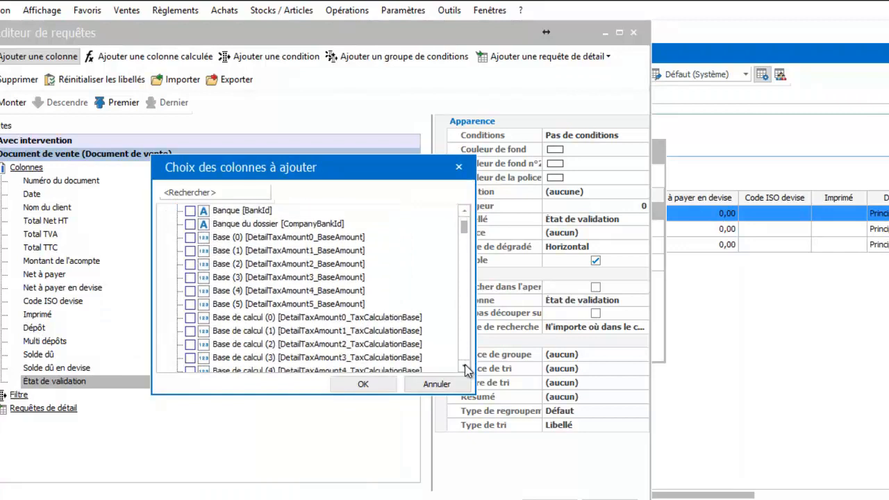
scroll(465, 371, down, 7)
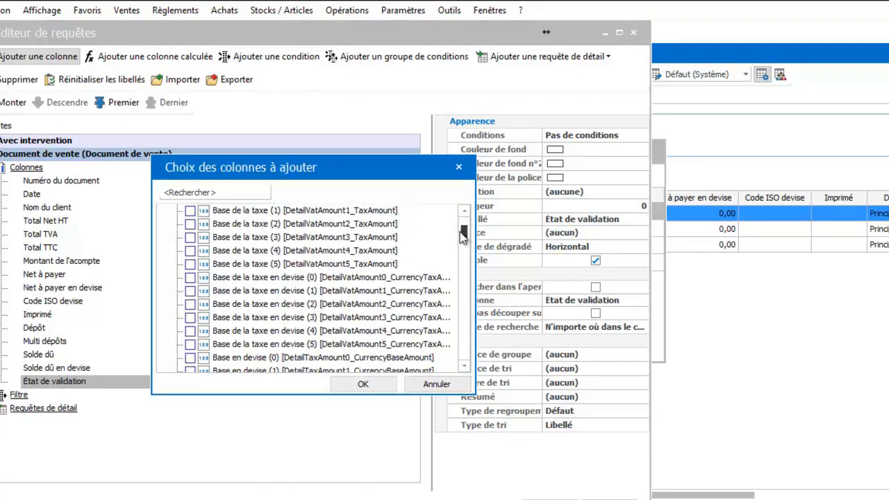
drag(466, 234, 463, 298)
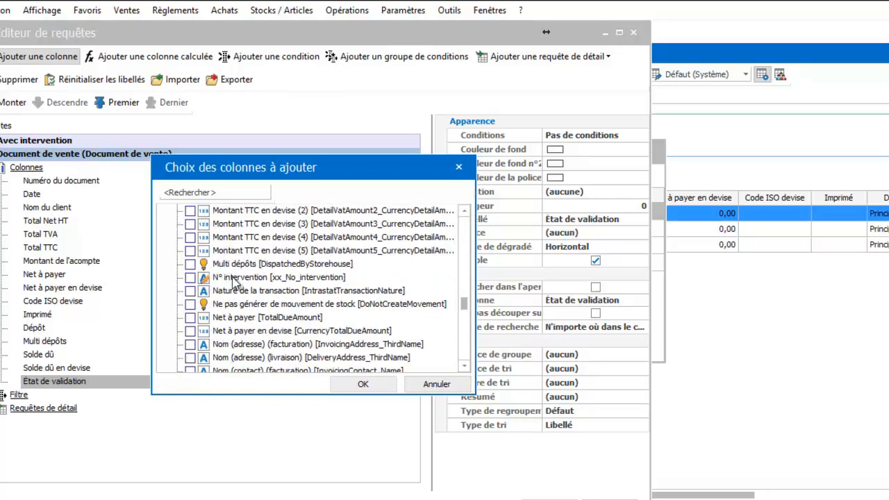
click(191, 281)
click(340, 384)
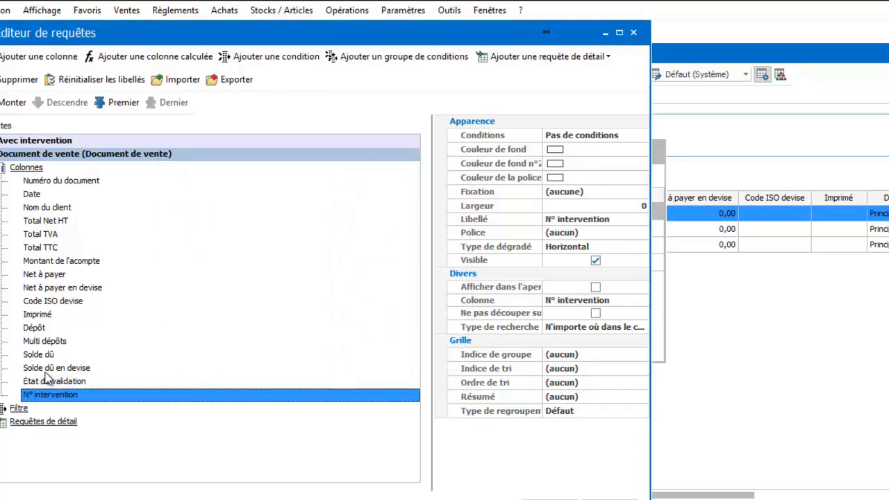
Move the N° intervention column up so it sits directly below Numéro du document
click(14, 102)
click(14, 102)
click(14, 102)
click(13, 102)
double_click(14, 102)
double_click(14, 103)
double_click(14, 102)
click(14, 103)
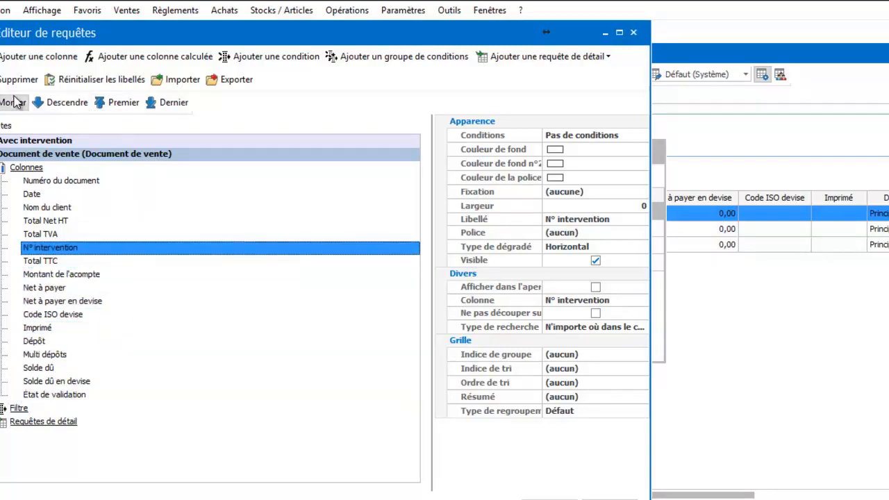
double_click(14, 102)
click(13, 102)
click(14, 102)
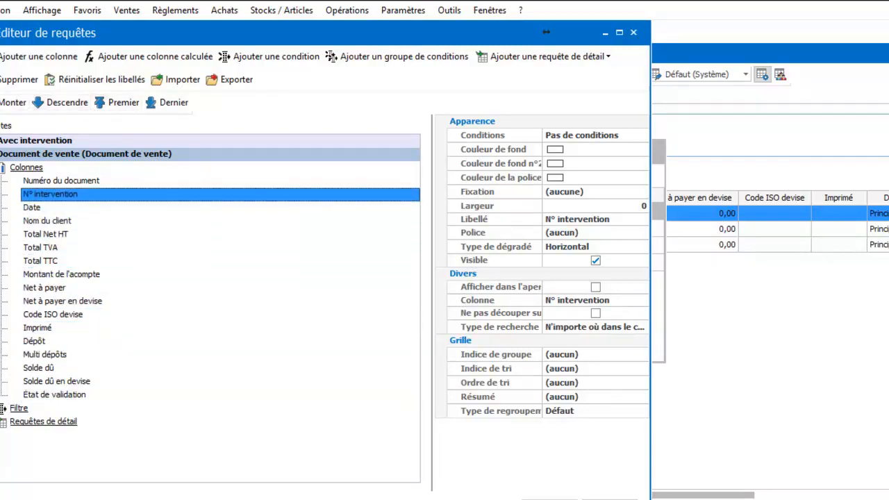
Save the Avec intervention view and apply it to the invoices list
click(408, 304)
click(550, 499)
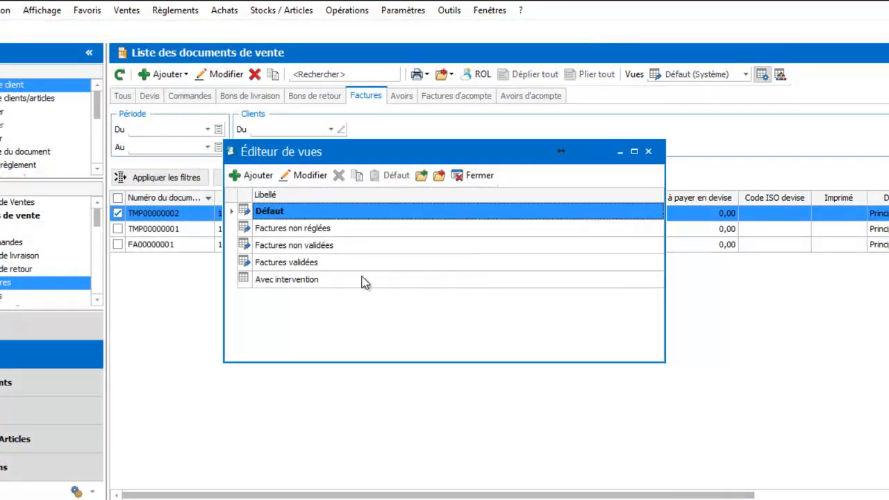
click(465, 176)
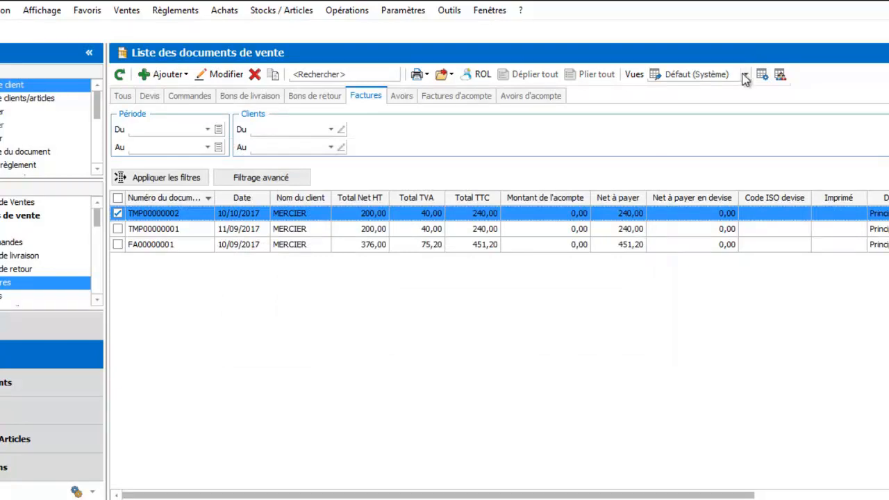
click(746, 75)
click(730, 88)
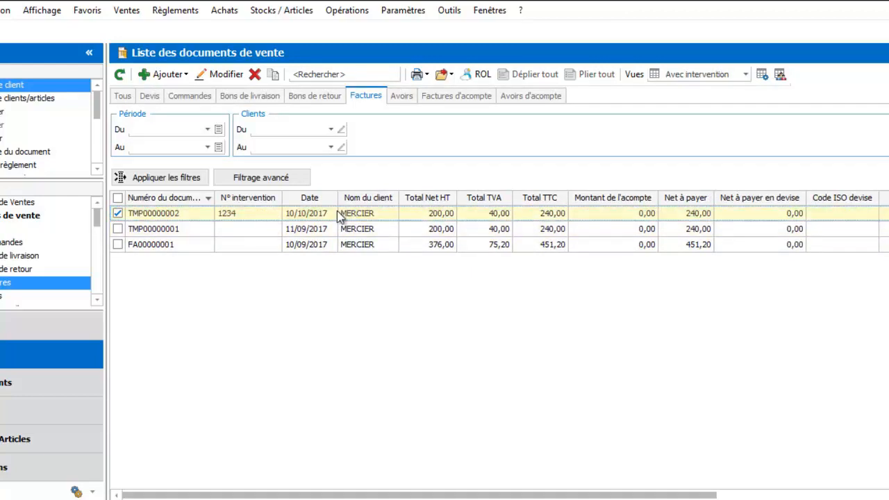
Reopen the Avec intervention view's definition to review its columns, validate it and return to the invoices list
click(763, 75)
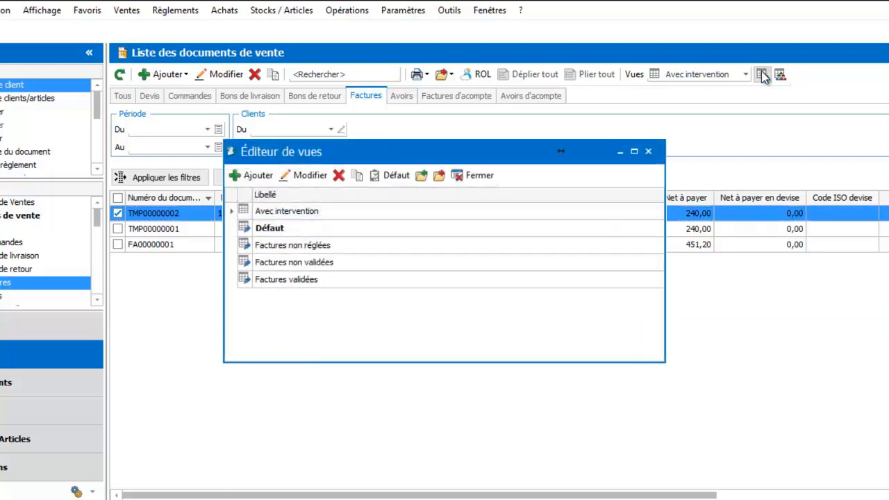
click(316, 213)
click(310, 176)
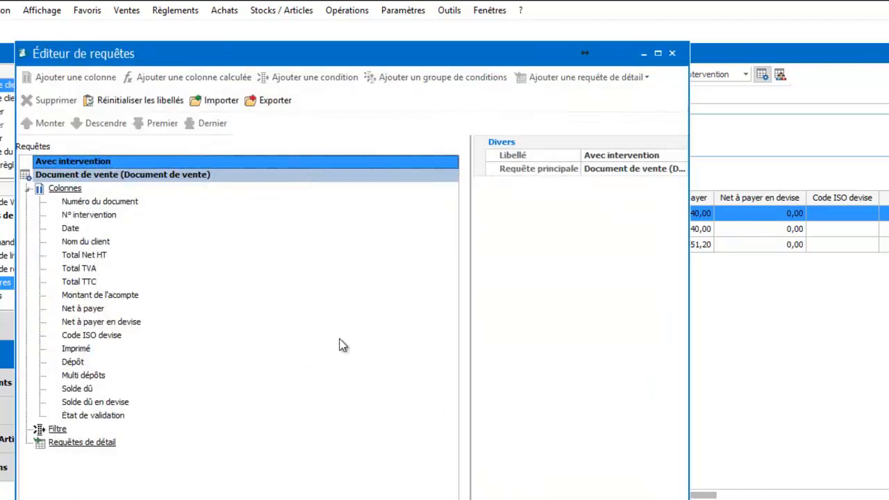
click(674, 54)
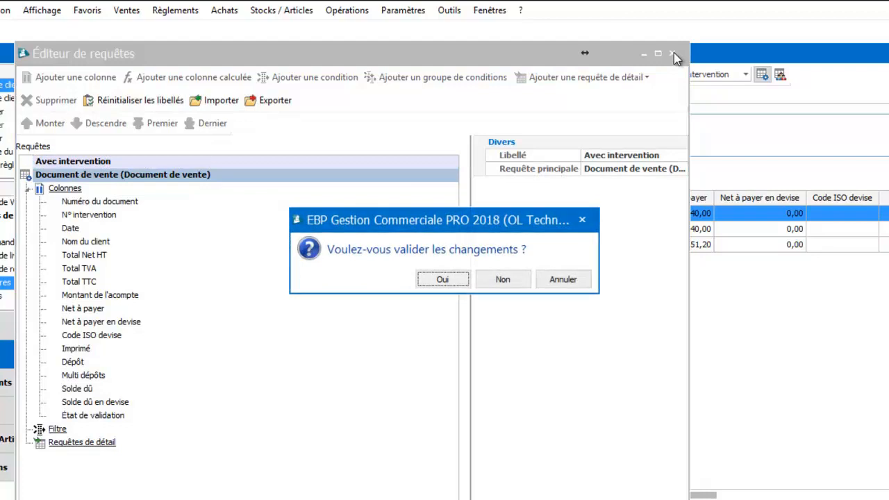
click(442, 280)
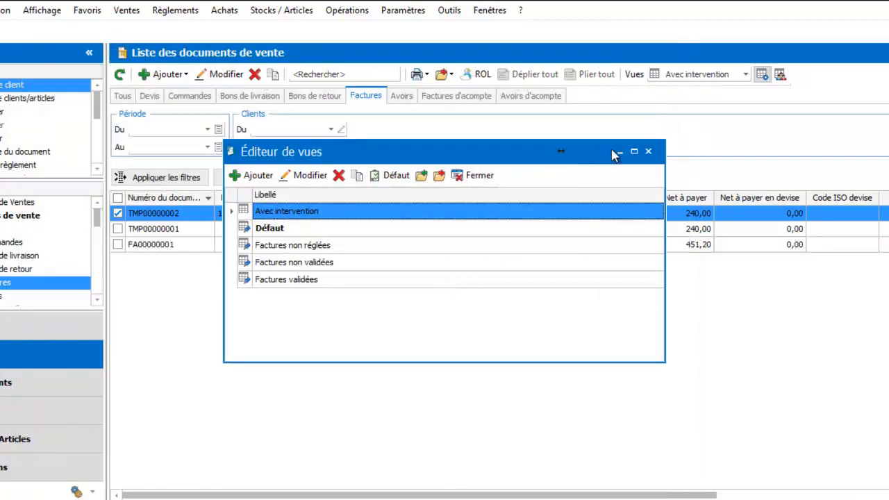
click(648, 150)
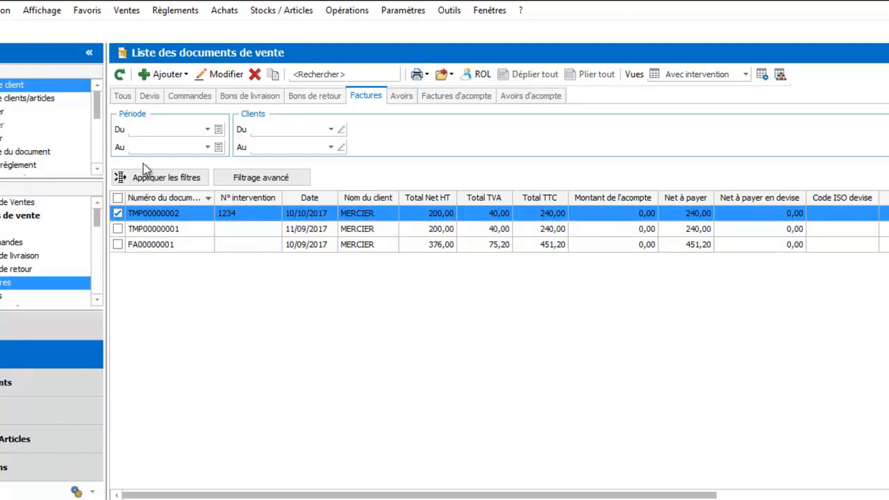
Go to the sales orders list, examine the lines of the most recent order and close it
click(167, 74)
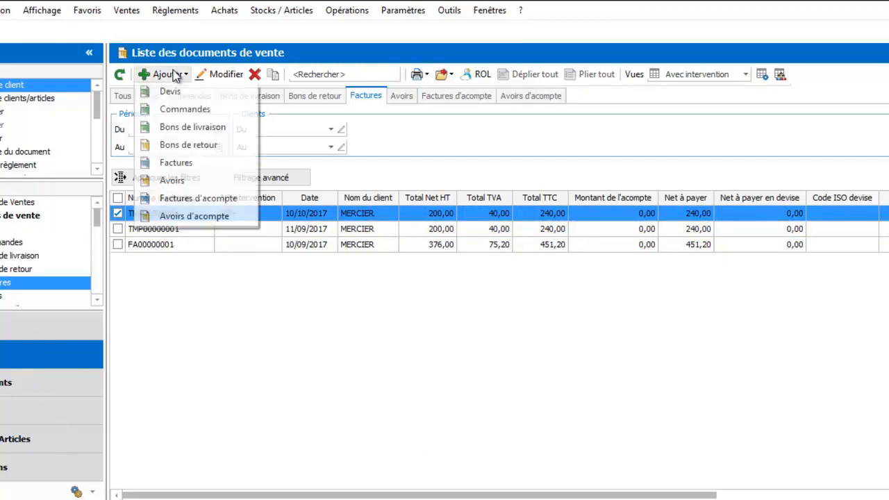
click(175, 111)
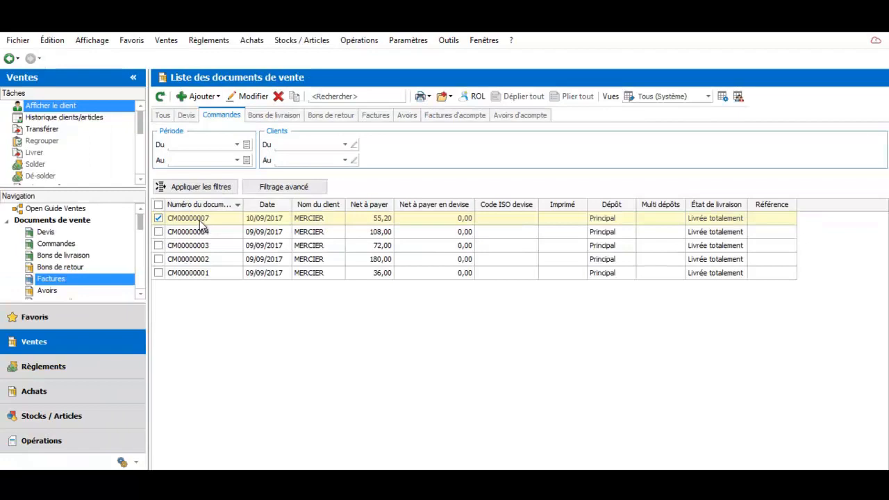
click(199, 219)
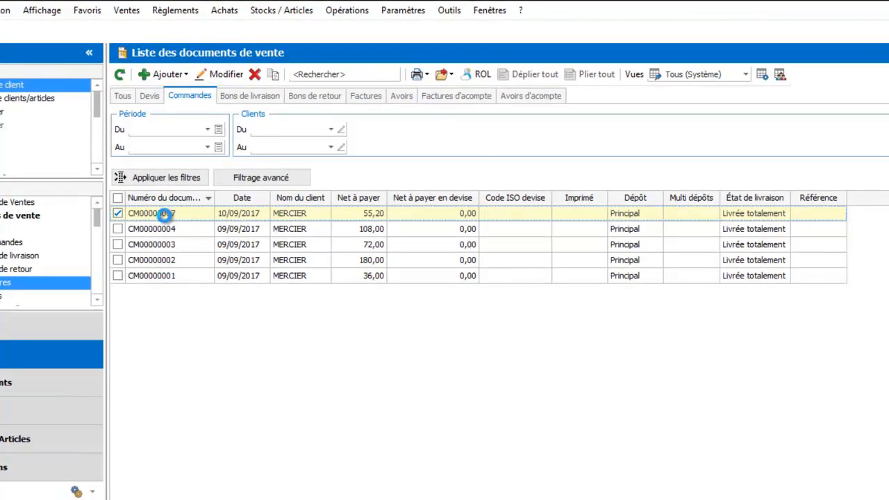
double_click(165, 215)
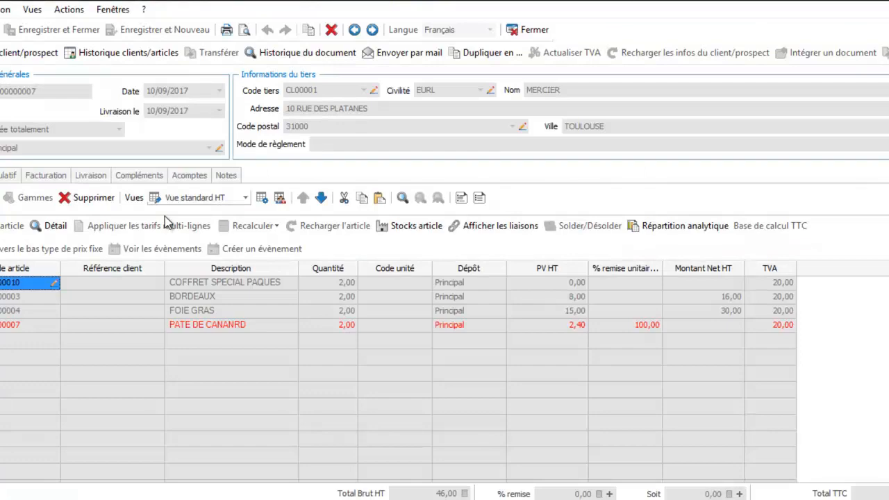
click(534, 29)
Create a new sales order for the first existing customer and go to its line grid
click(172, 74)
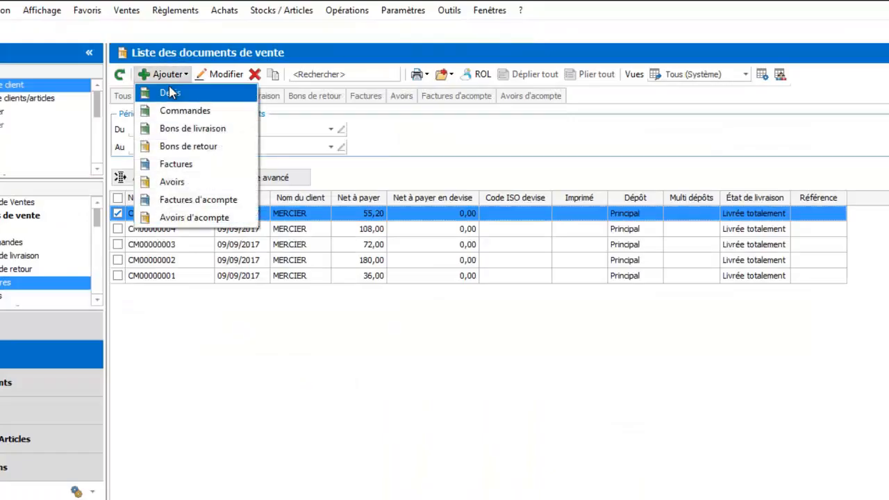
click(170, 112)
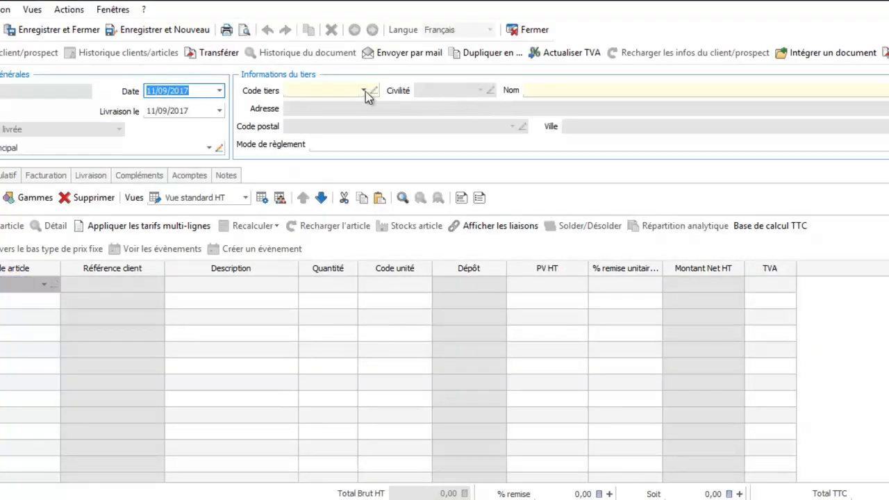
click(364, 91)
click(341, 143)
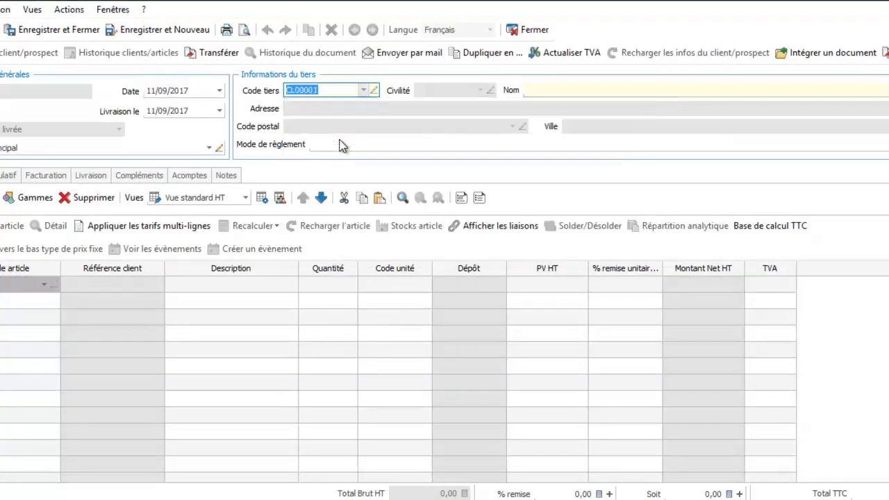
click(182, 368)
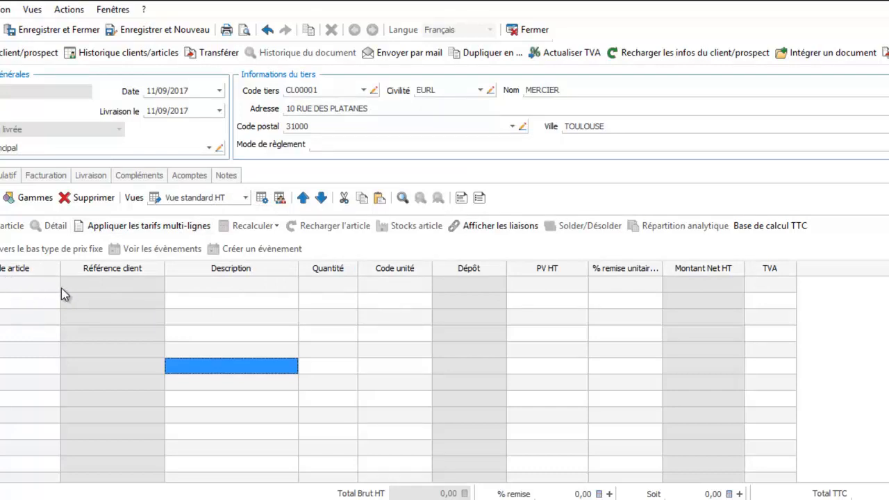
Compare the order line columns of Vue avancée with those of Vue standard HT, ending on Vue standard HT
click(244, 198)
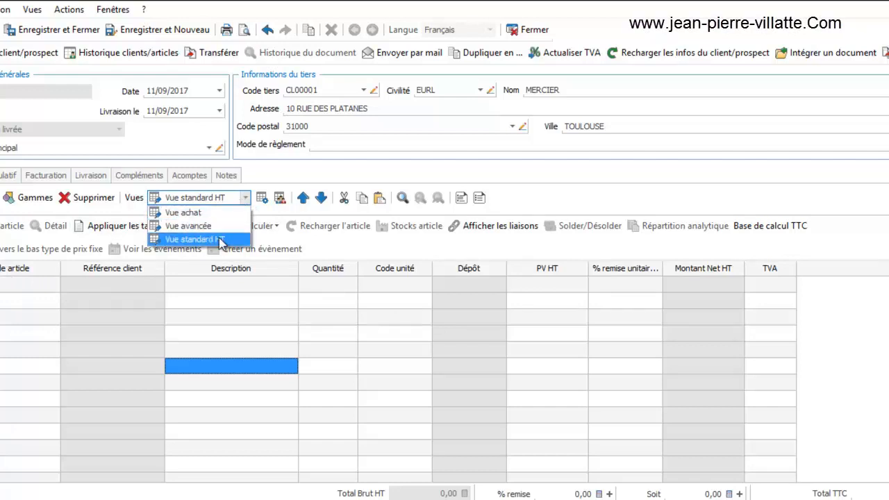
click(201, 226)
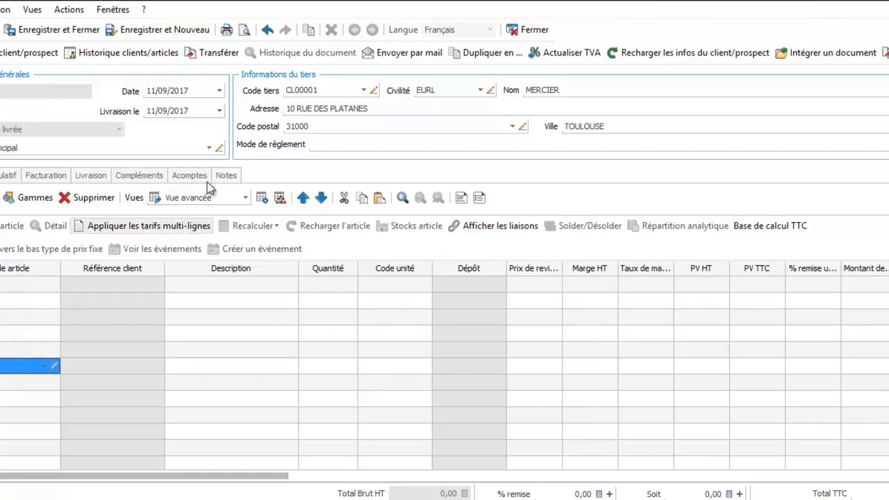
click(247, 198)
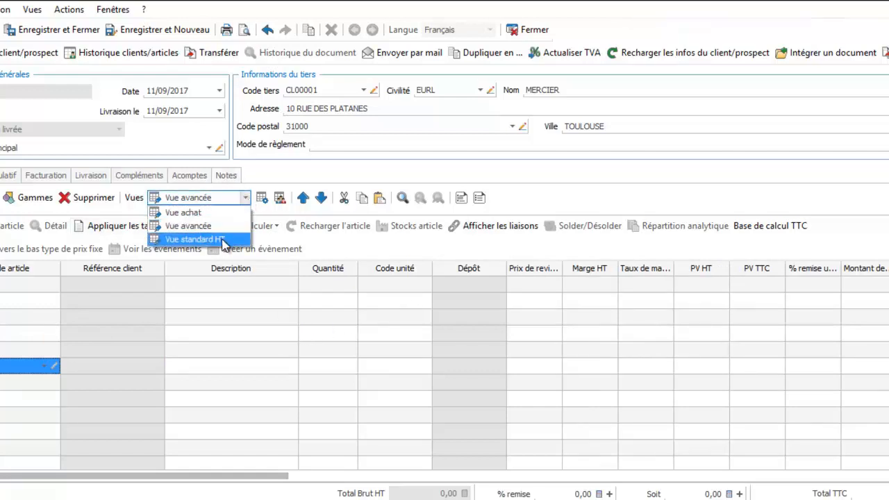
click(223, 240)
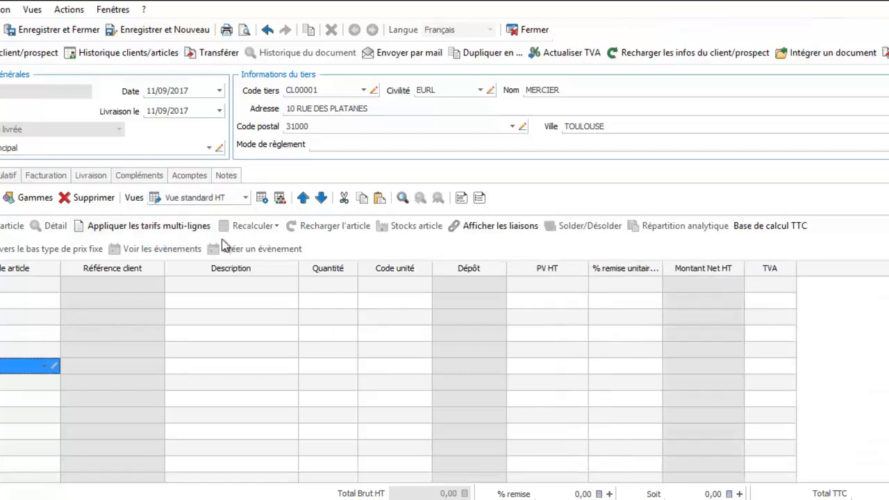
click(409, 288)
click(473, 285)
click(603, 286)
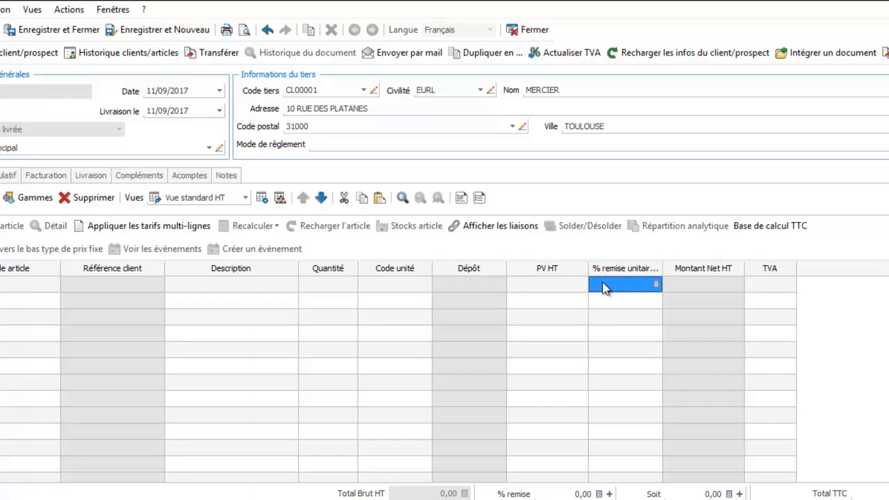
Duplicate the Vue standard HT (Hors taxe) line view and enlarge the copy's editor to full screen
click(262, 199)
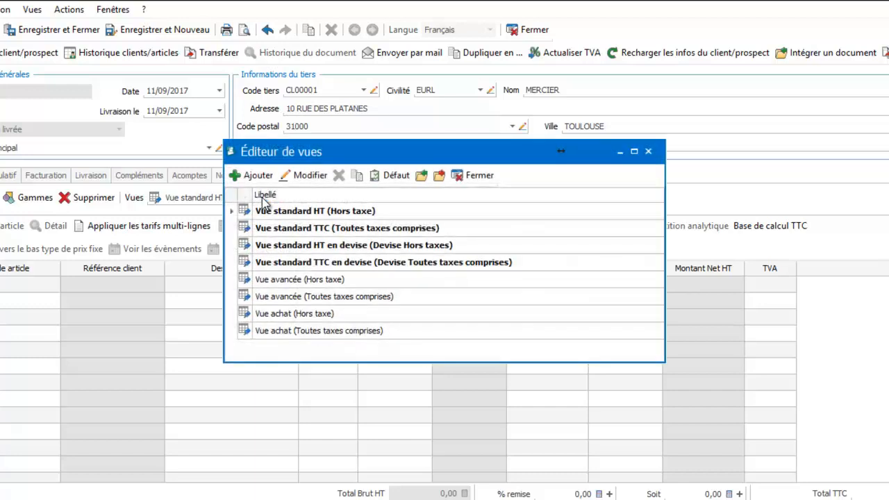
click(275, 217)
click(357, 175)
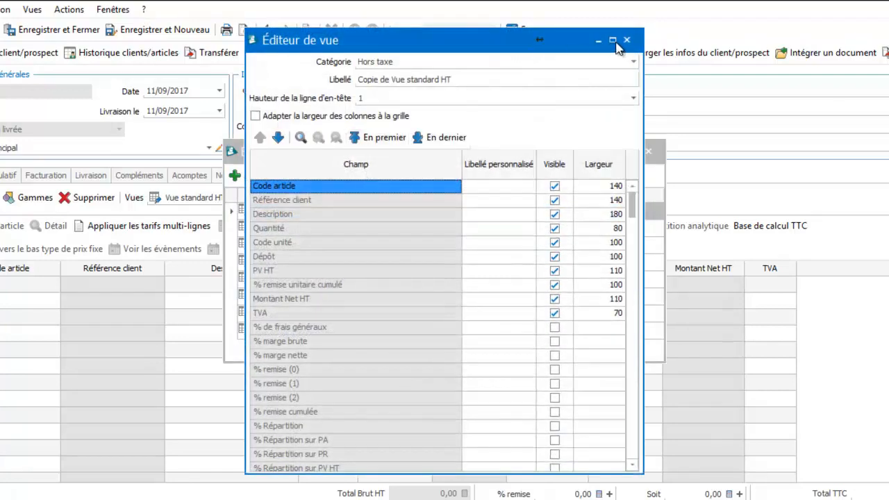
click(616, 40)
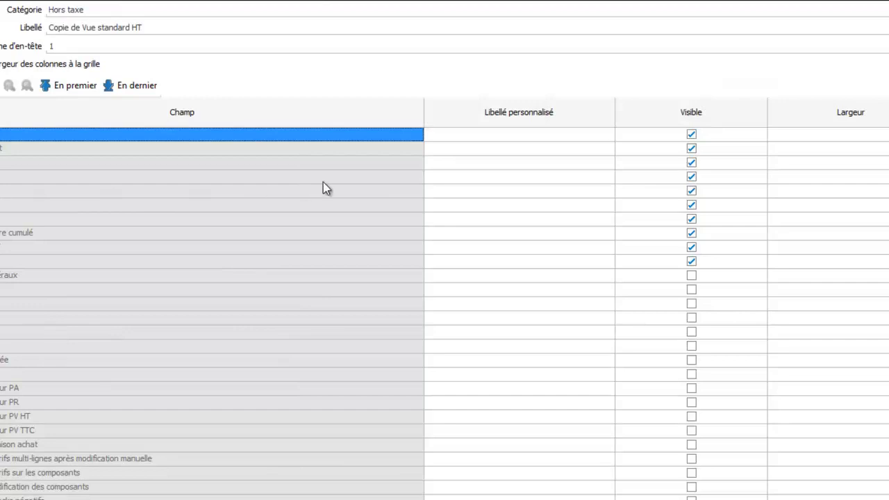
Hide the Code unité, % remise unitaire cumulé and Dépôt fields in the copied view
click(693, 193)
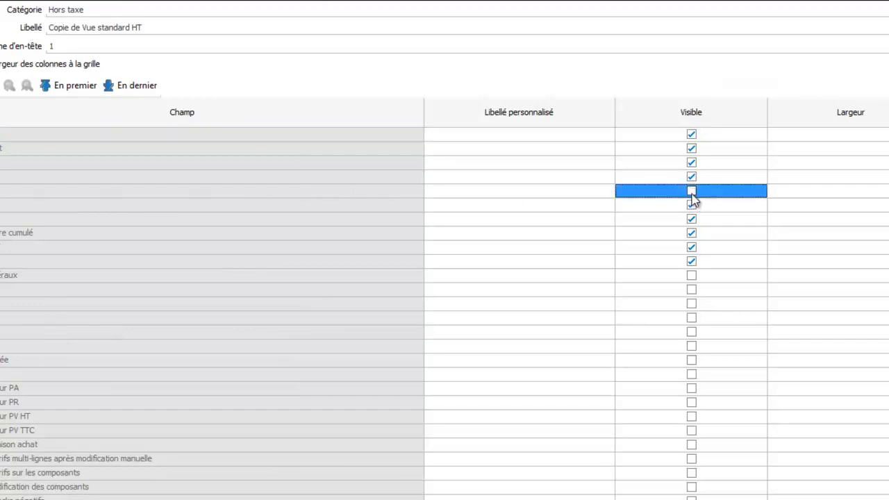
click(692, 233)
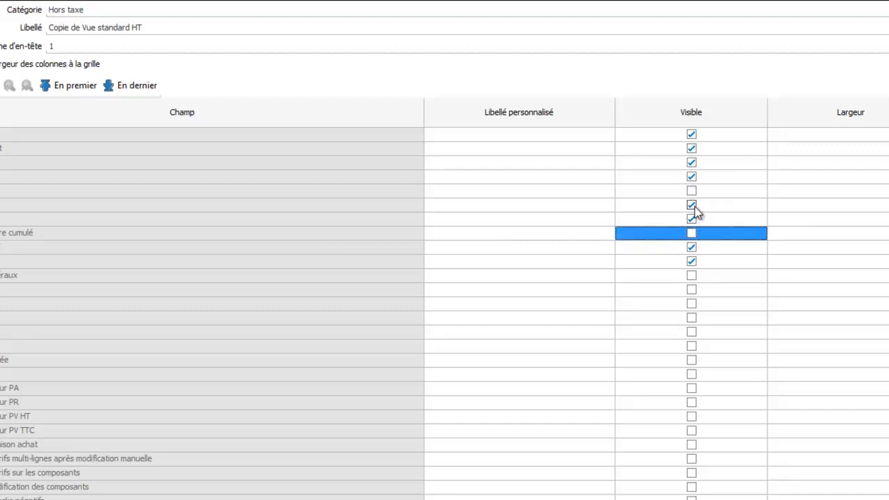
click(693, 206)
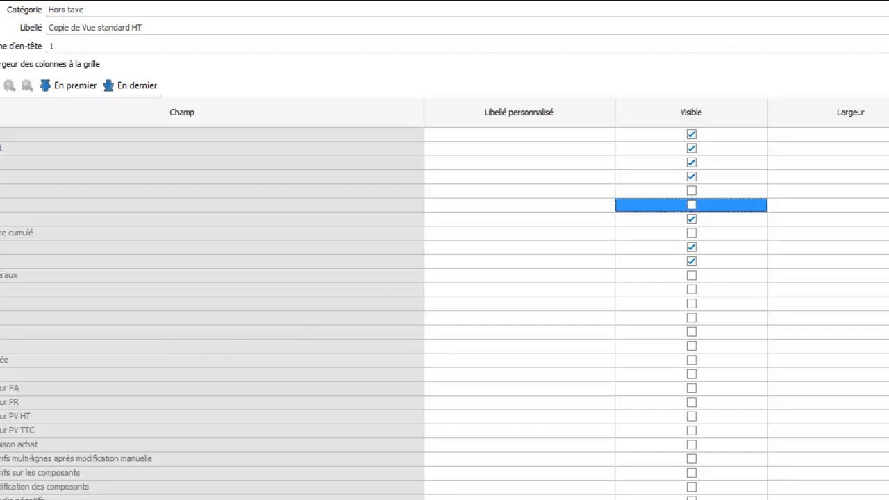
Make visible the field located directly above the first one ending in "unitaire", below the weight fields in kg
scroll(445, 313, down, 10)
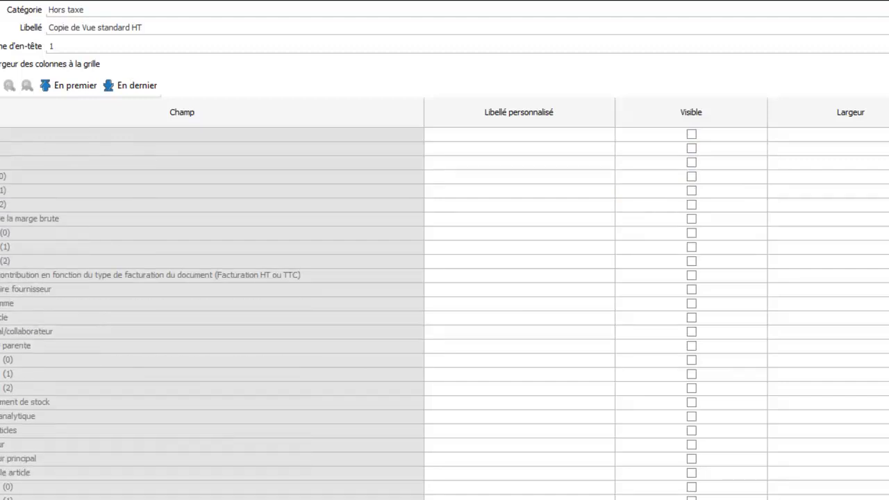
scroll(209, 313, down, 10)
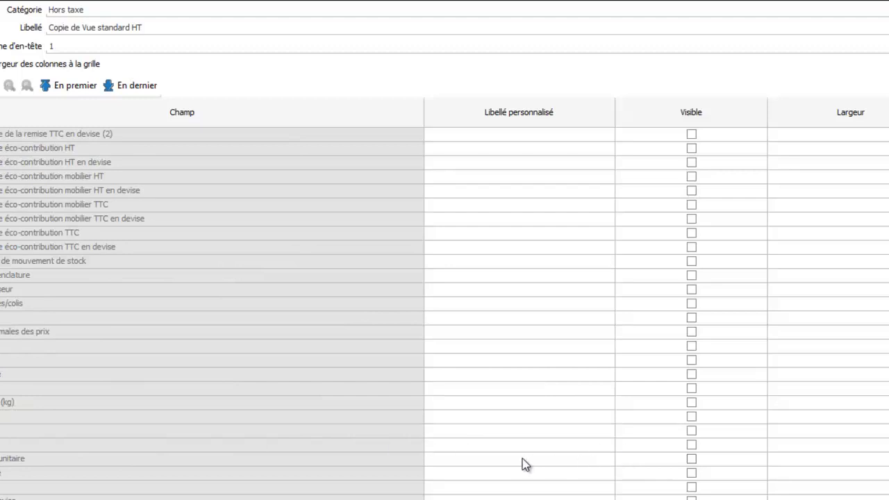
click(693, 445)
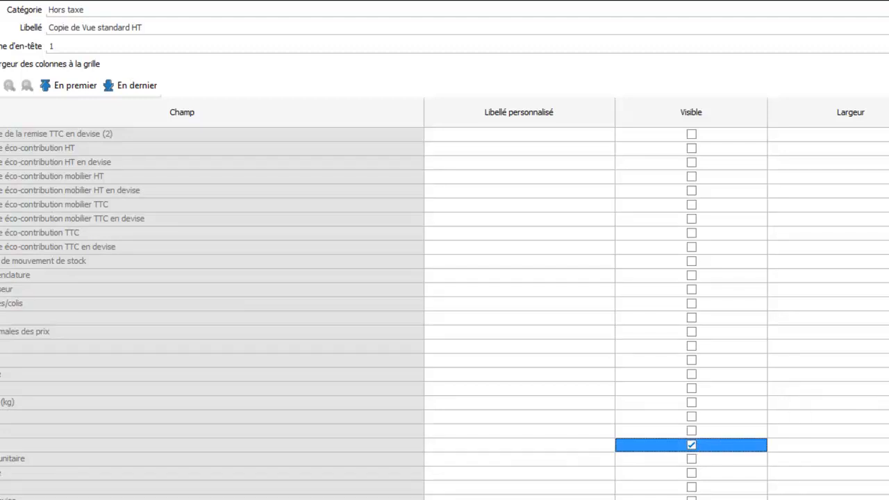
scroll(444, 312, up, 5)
scroll(444, 313, down, 10)
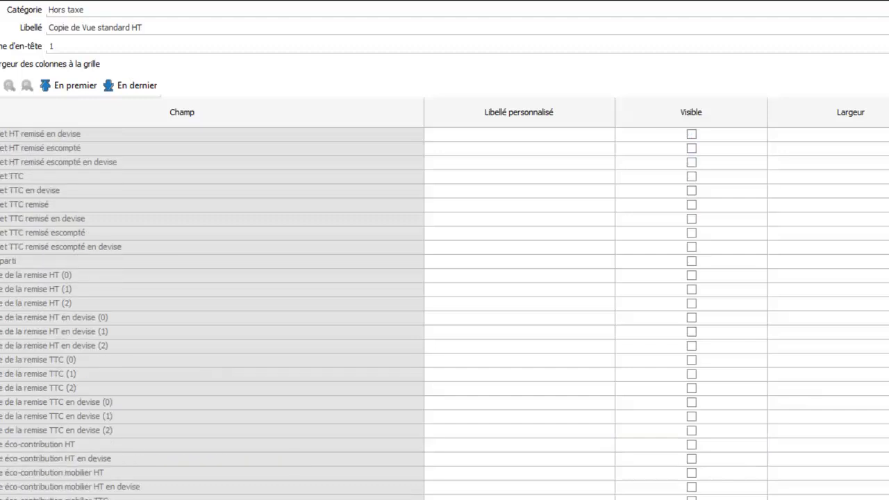
scroll(445, 313, down, 9)
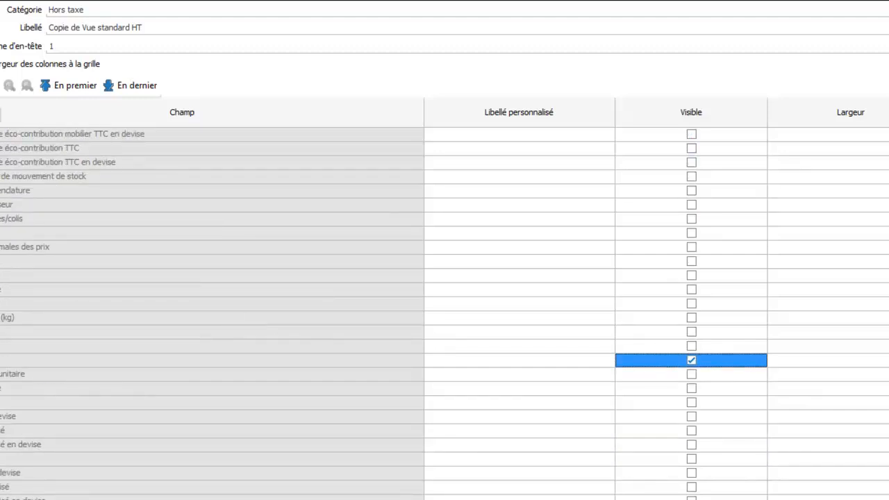
Reorder the newly shown field so it sits between Dépôt and PV HT
click(28, 85)
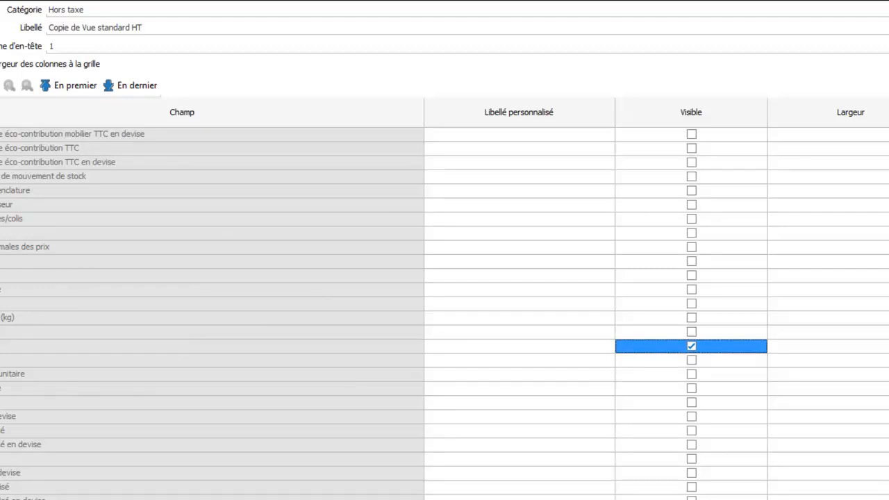
click(27, 85)
click(27, 85)
click(27, 85)
click(27, 85)
click(72, 86)
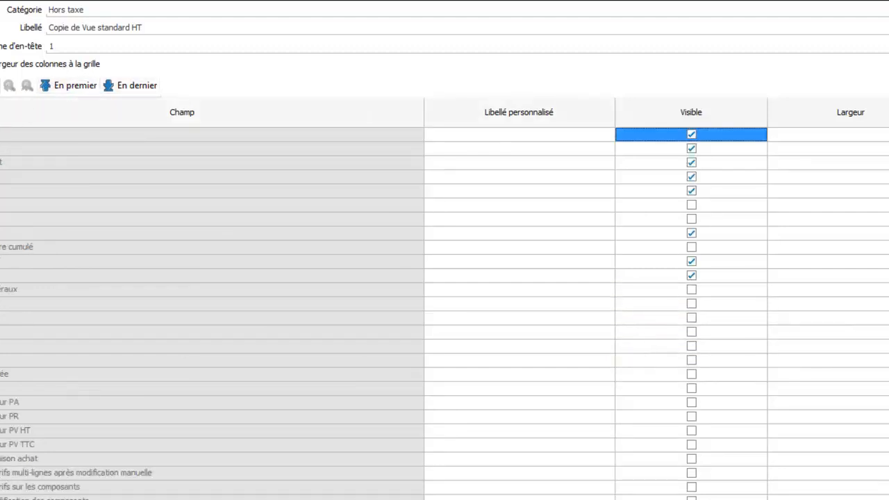
click(2, 86)
click(2, 85)
click(1, 86)
click(1, 85)
click(2, 86)
click(1, 85)
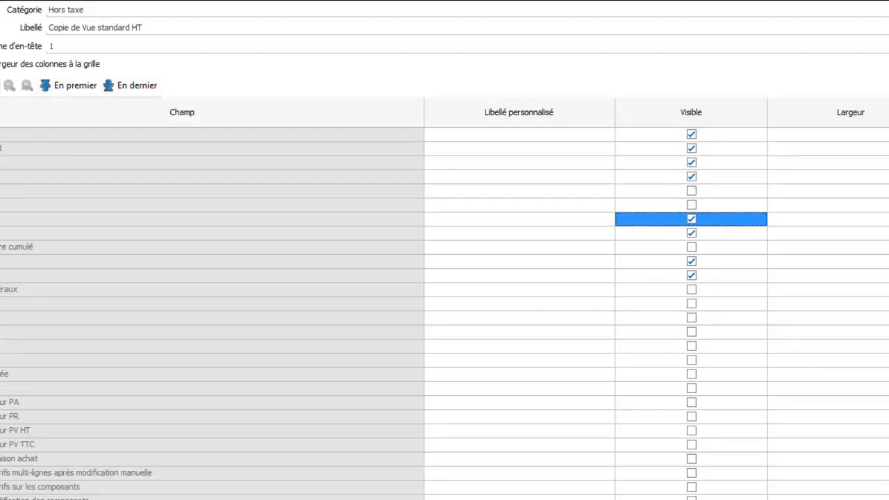
Move the Prix d'achat field one place down, just after PV HT, and close the copied view's editor, keeping the changes
click(2, 85)
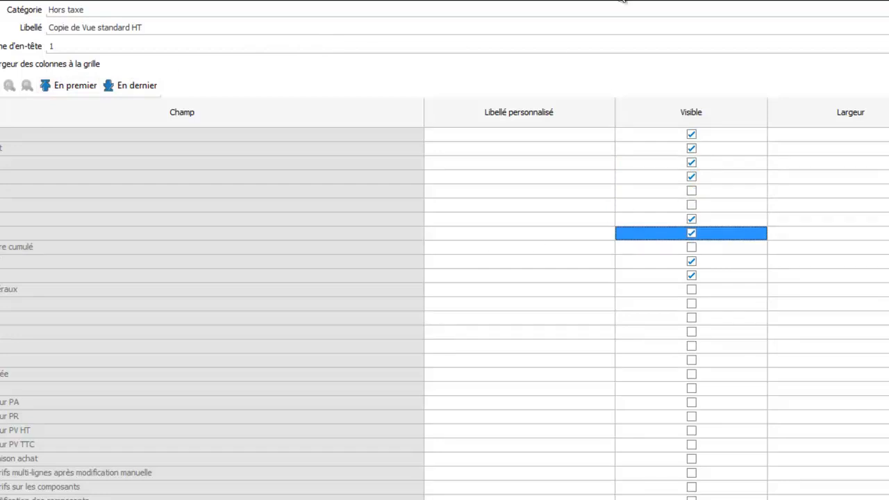
click(808, 25)
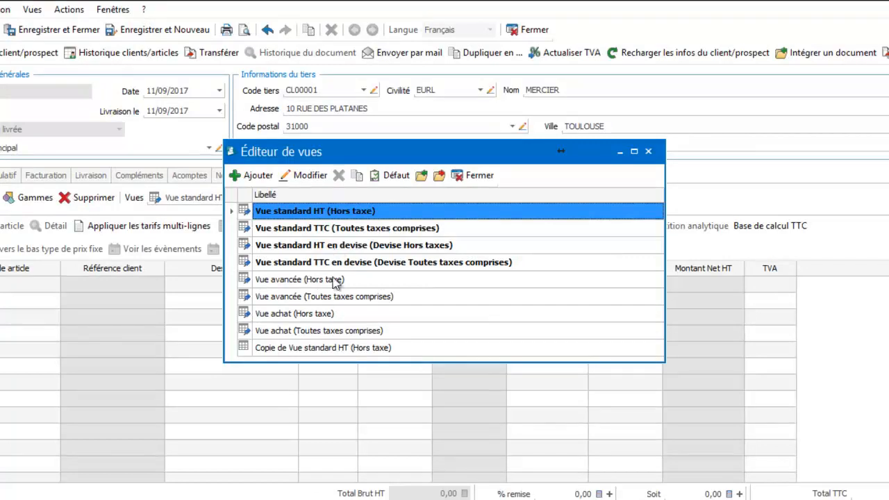
Rename the view Copie de Vue standard HT as Vue avec PA and save the modification
click(327, 347)
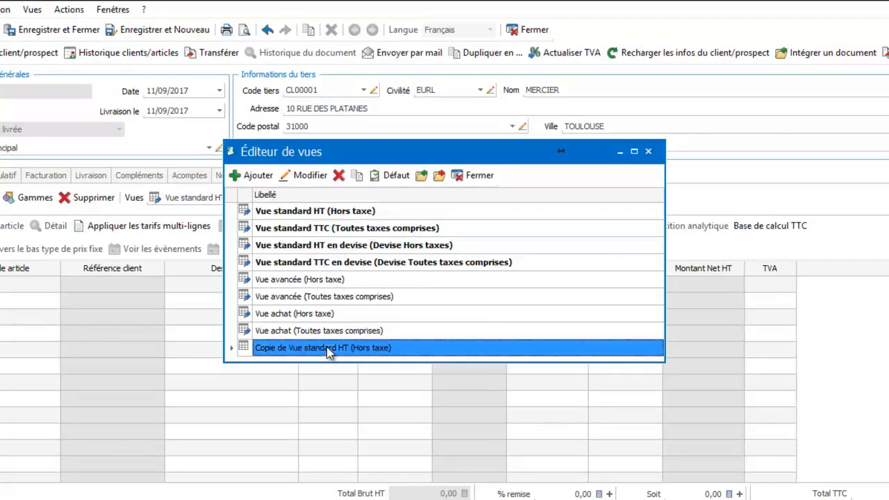
click(311, 175)
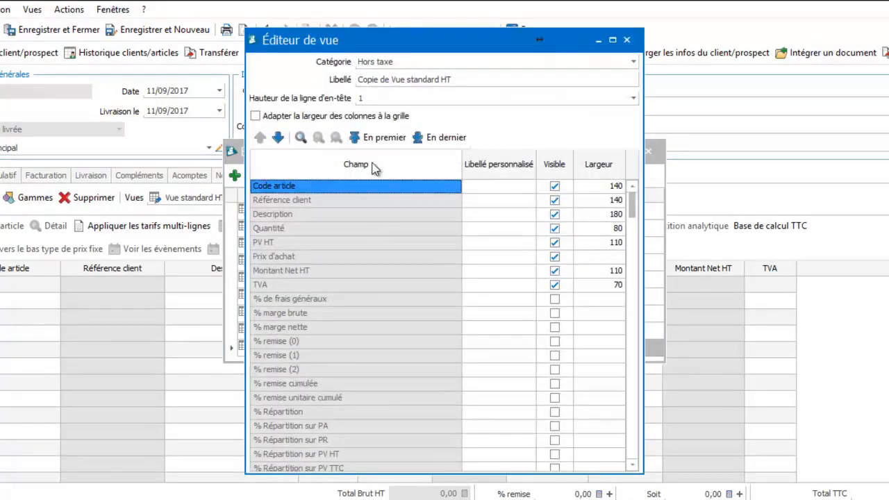
click(467, 77)
text(vUE AV)
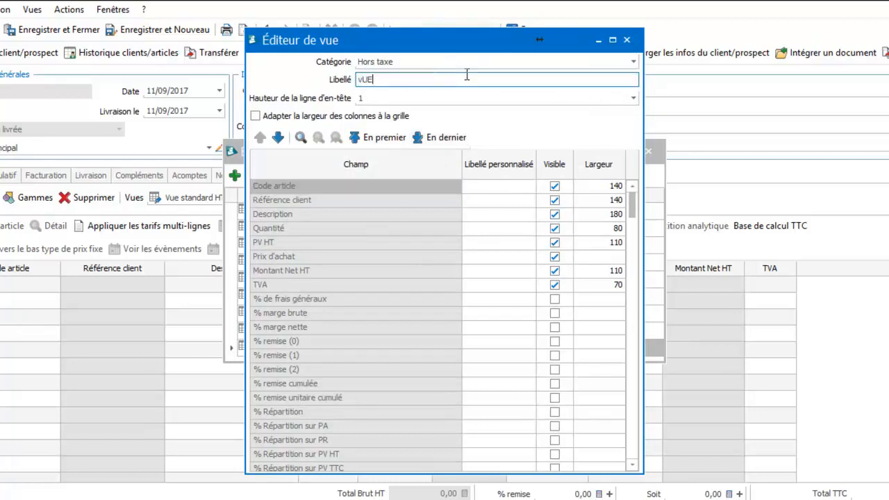
text(E)
key(BackSpace)
key(BackSpace)
key(BackSpace)
key(BackSpace)
key(BackSpace)
key(BackSpace)
key(BackSpace)
text(Vue)
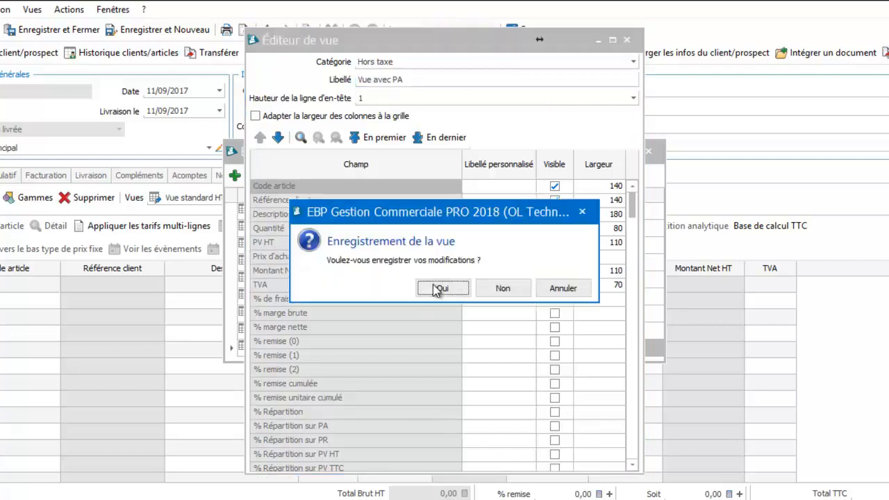
click(435, 288)
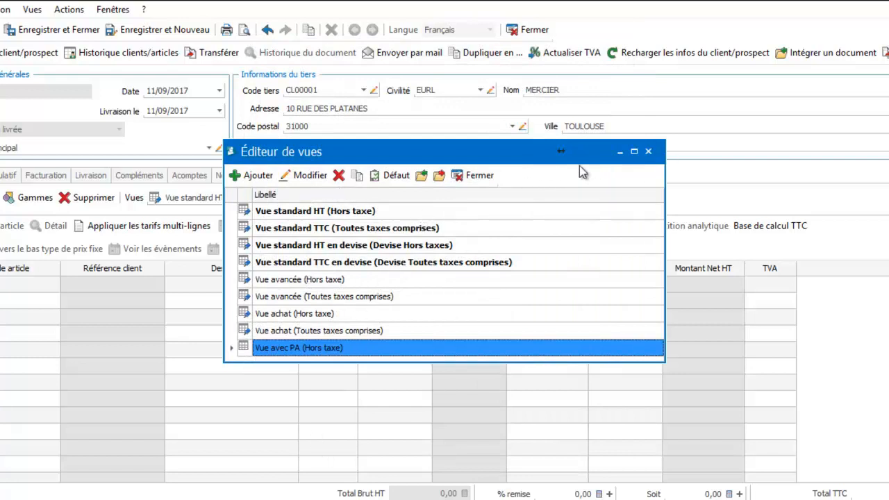
Close the list of views and apply the Vue avec PA view to the order lines
click(649, 152)
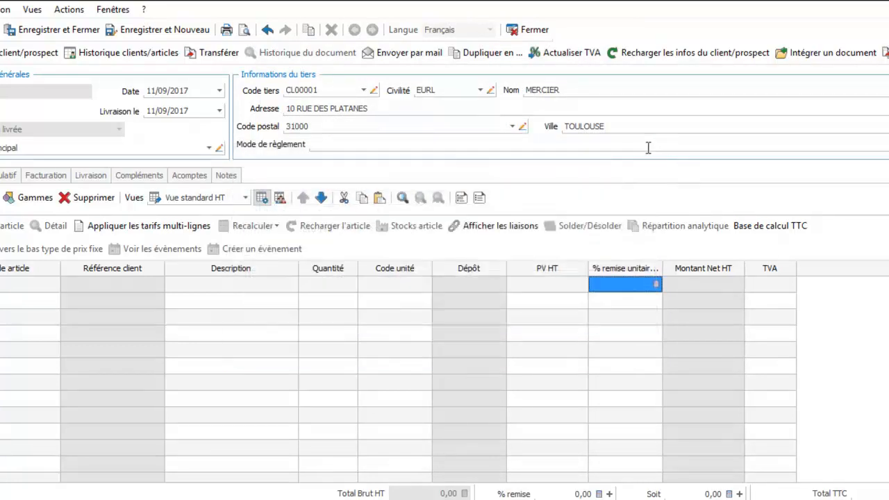
click(243, 198)
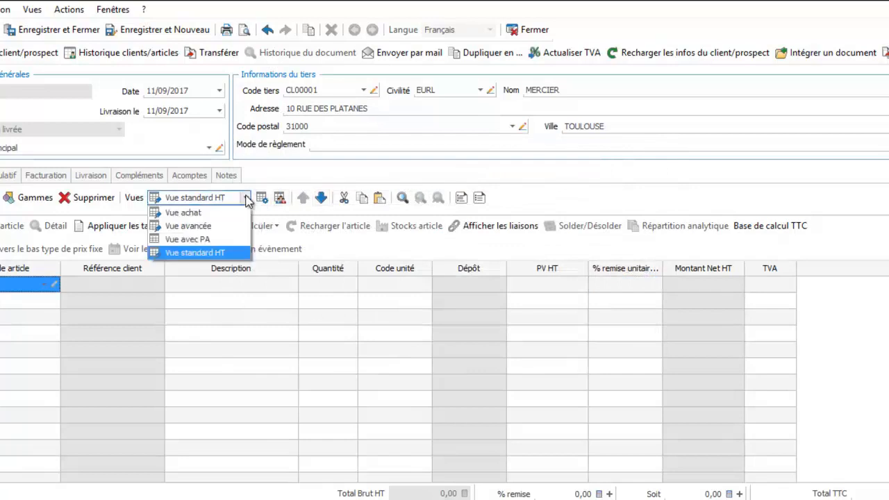
click(225, 239)
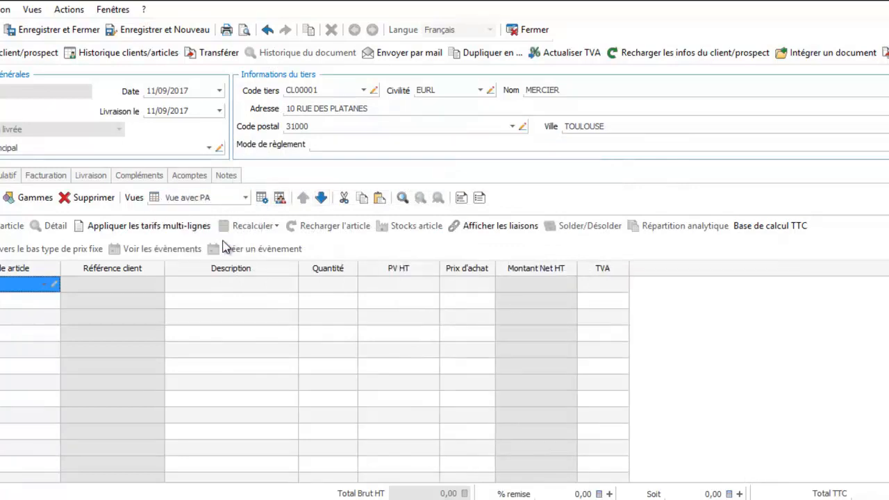